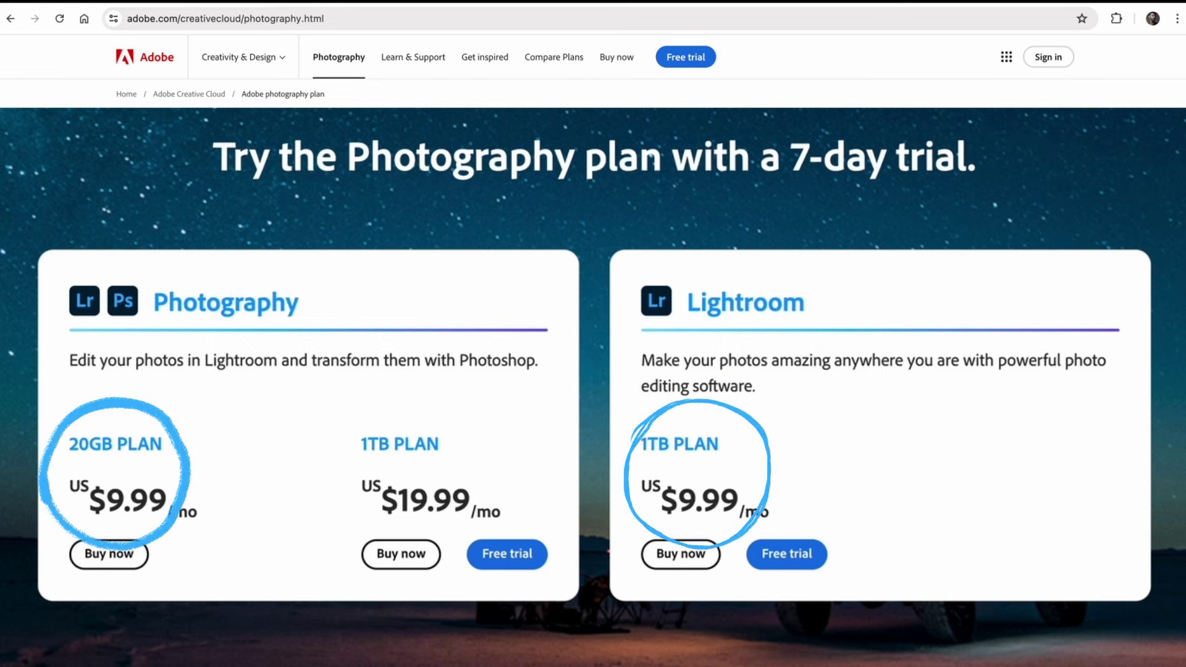
Review the Adobe Photography plan page for its plans, features and included apps
scroll(46, 535, down, 10)
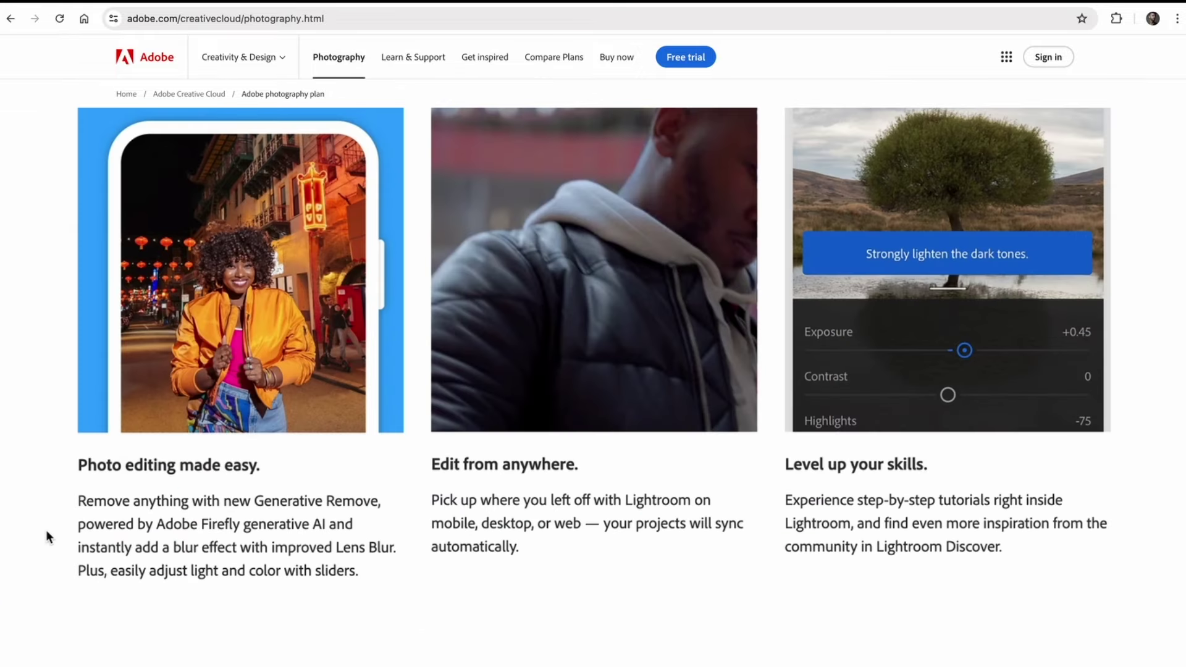
scroll(46, 536, up, 10)
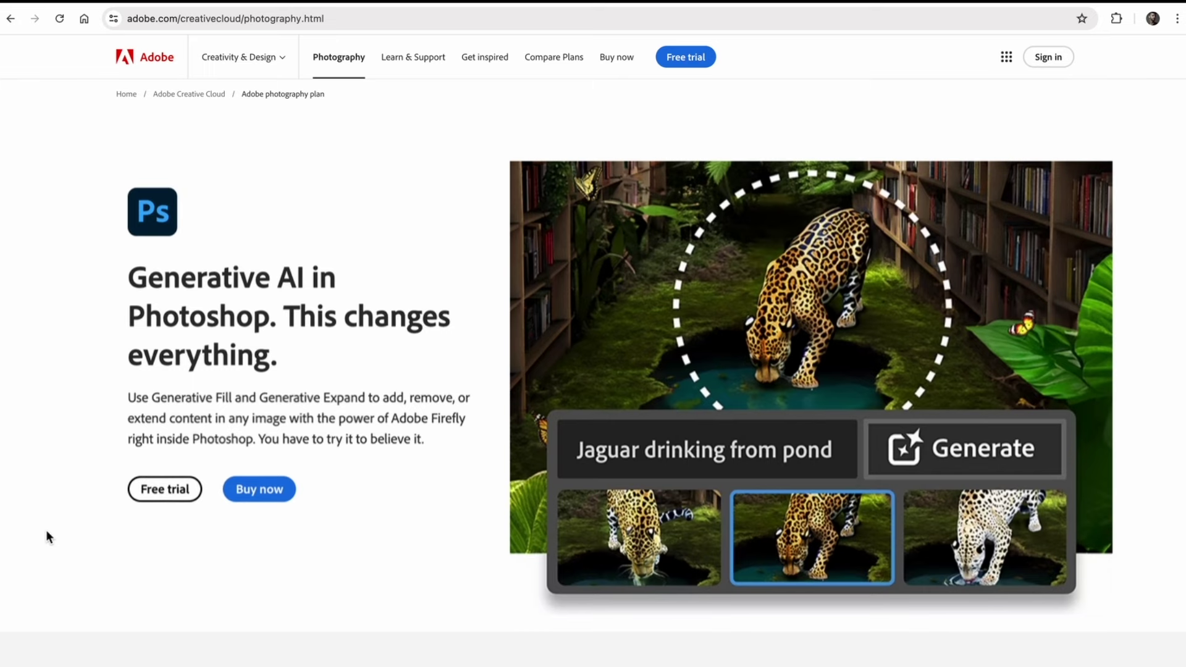
scroll(46, 530, down, 10)
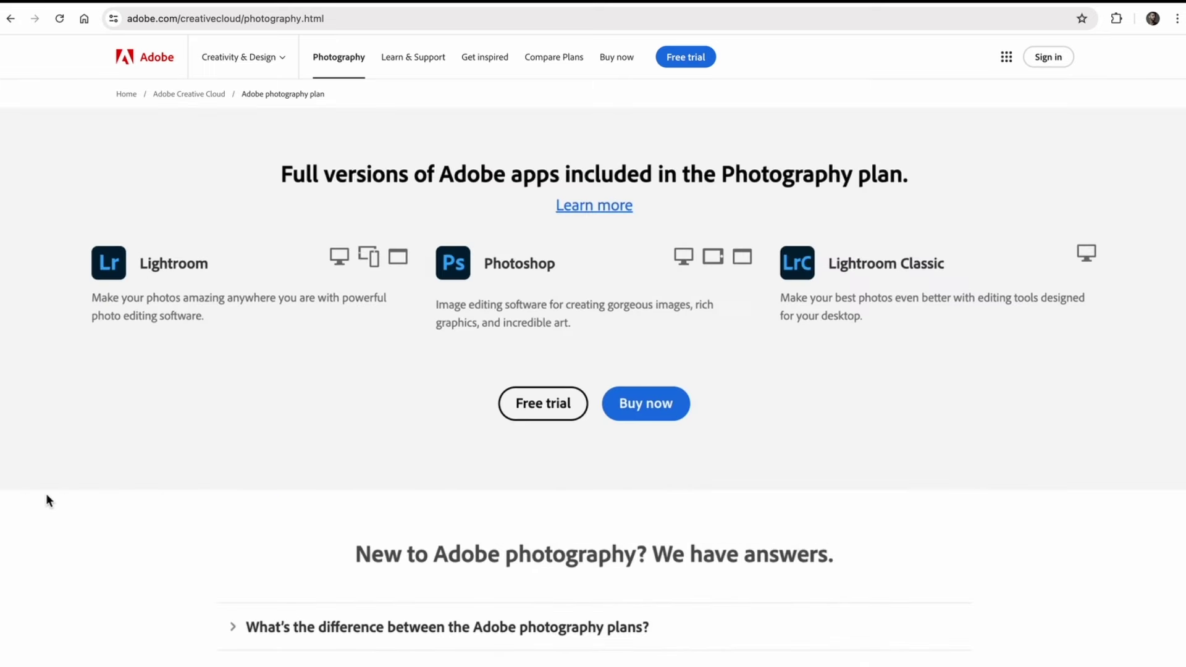
scroll(45, 493, down, 10)
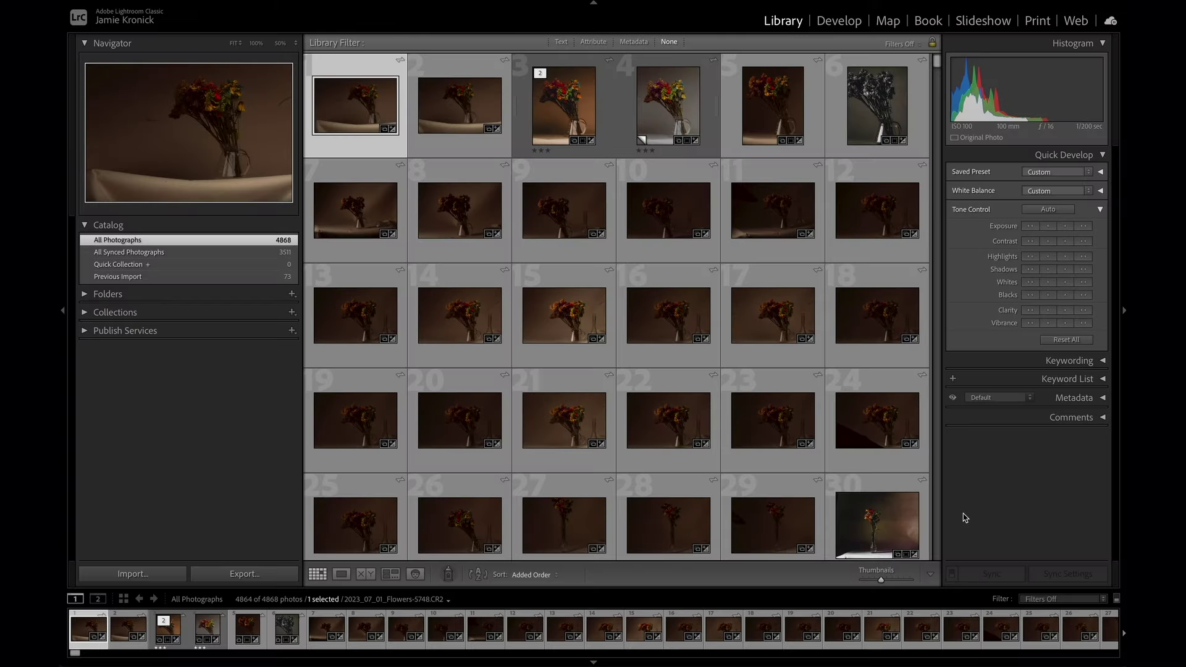
Switch to Lightroom Classic, open the selected flower photo in the Develop module and set Shadows to +47
click(840, 21)
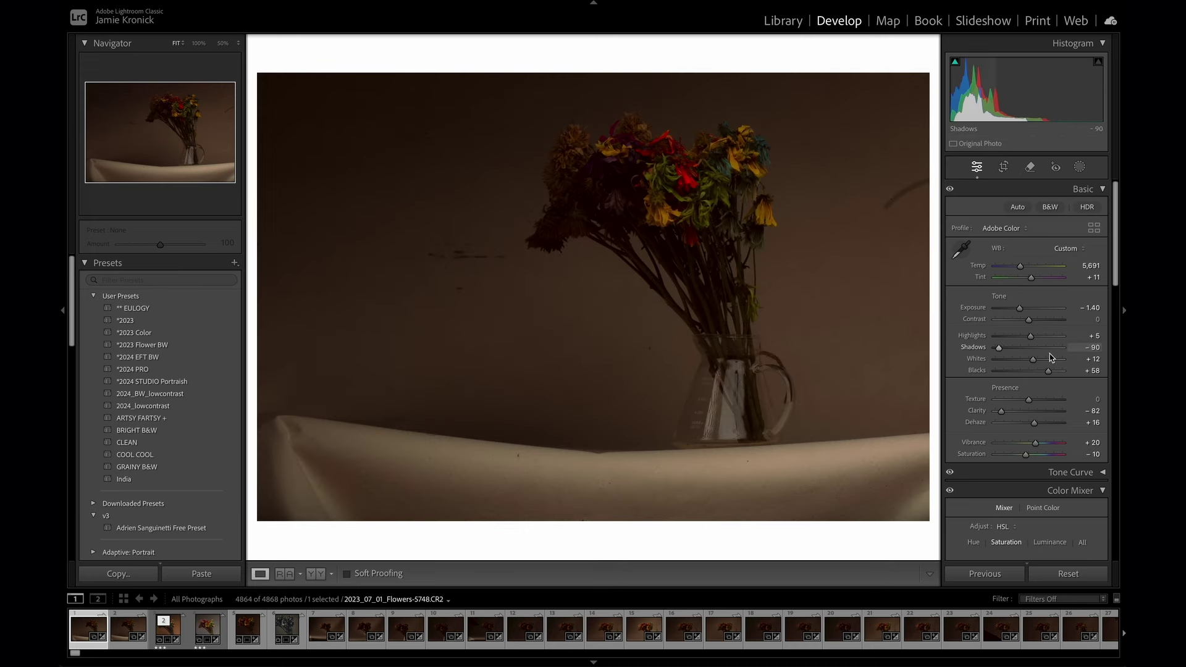
drag(1008, 350, 1047, 350)
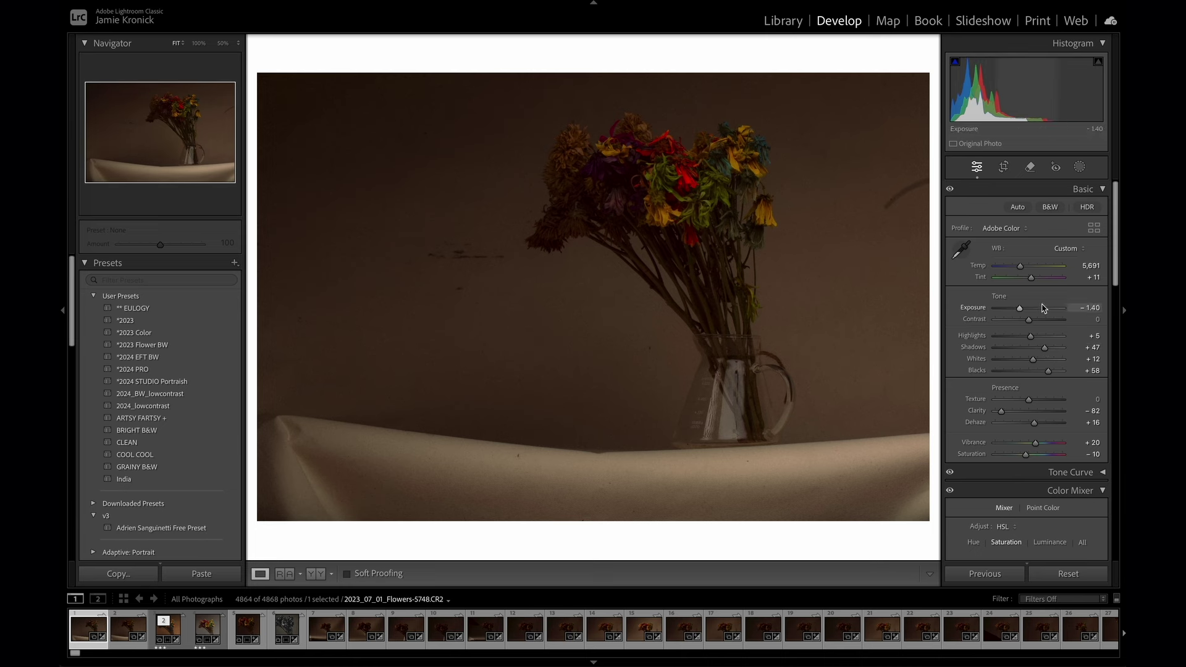
Expand the Tone Curve settings and look through the Color Mixer and Detail adjustments
click(1104, 473)
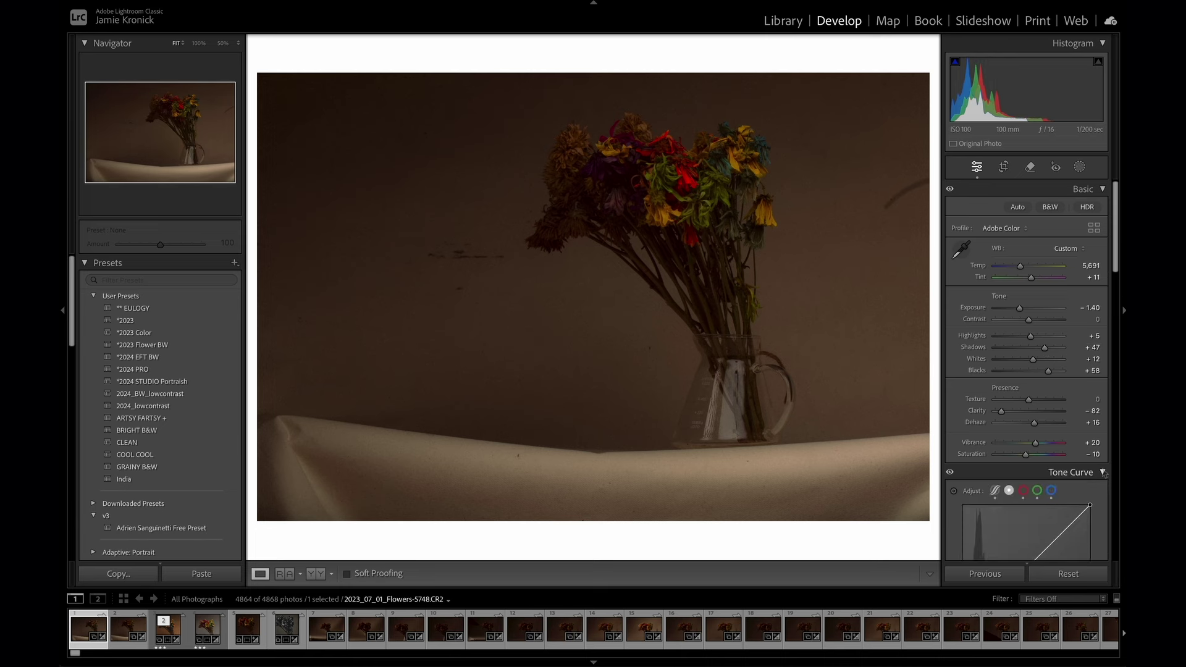
scroll(1104, 472, down, 10)
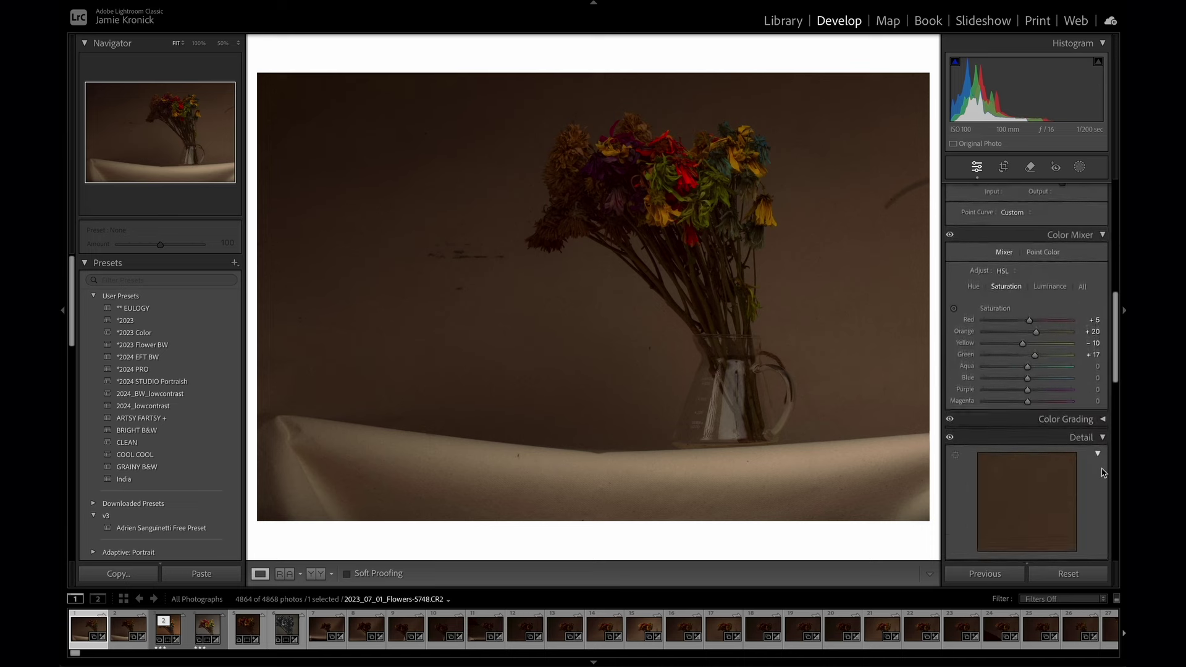
scroll(1103, 473, down, 5)
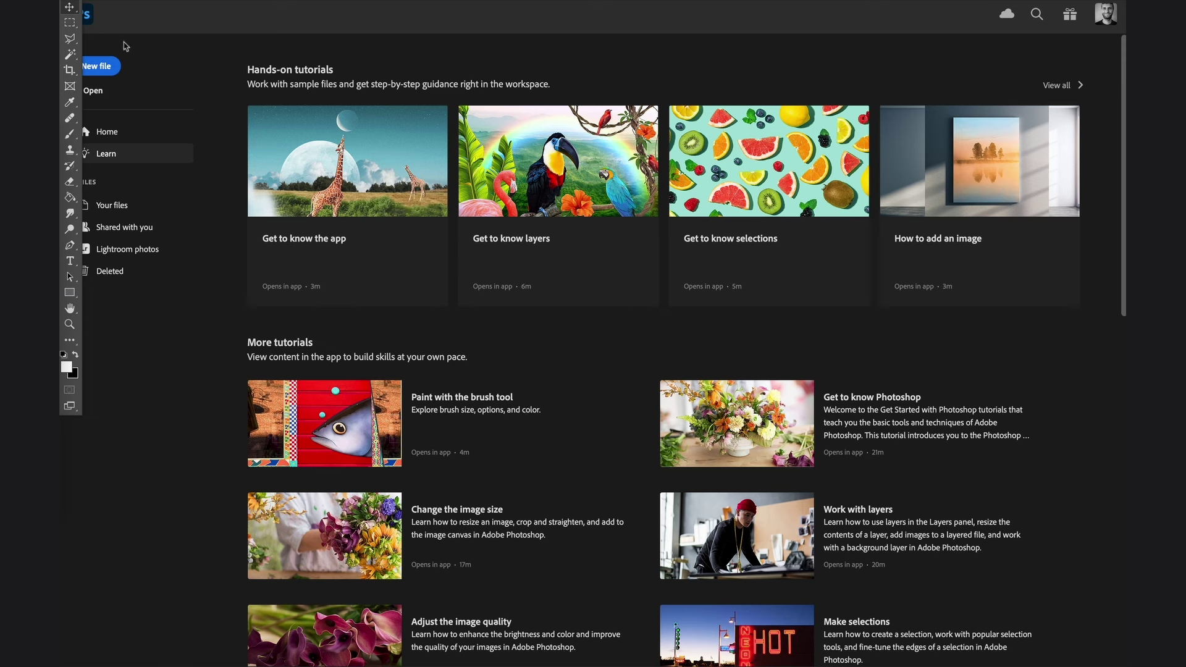
Switch to Photoshop, create a white 1.47 × 1.02 inch RGB document at 300 pixels/inch, and look through the available filters
click(99, 66)
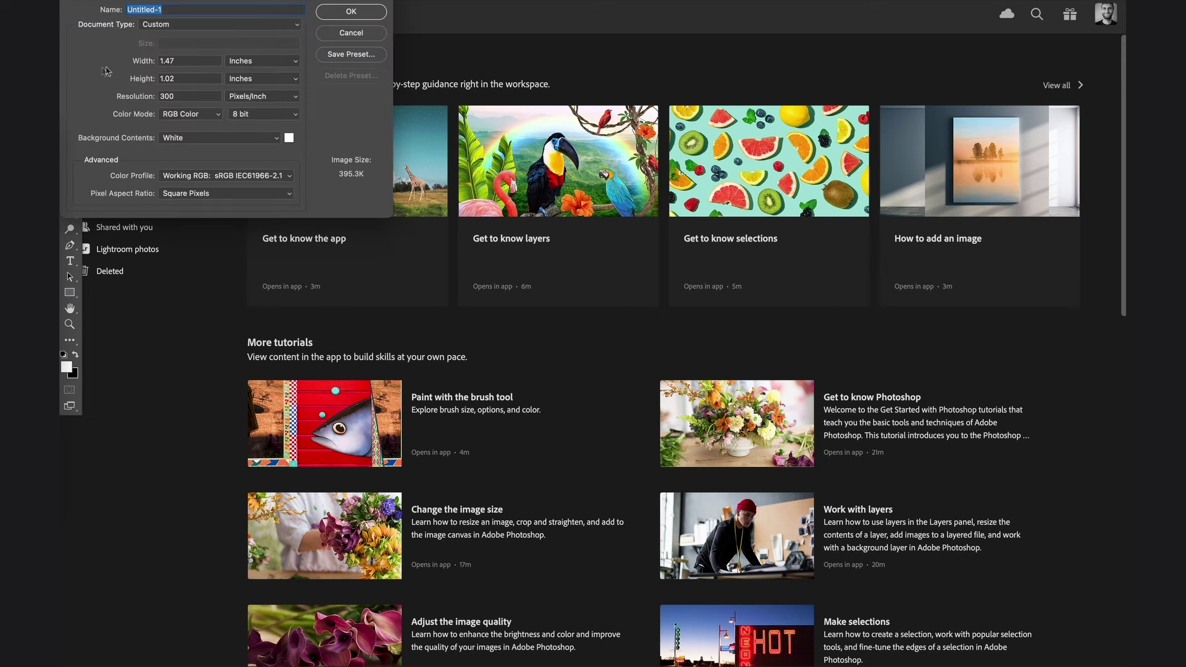
click(347, 17)
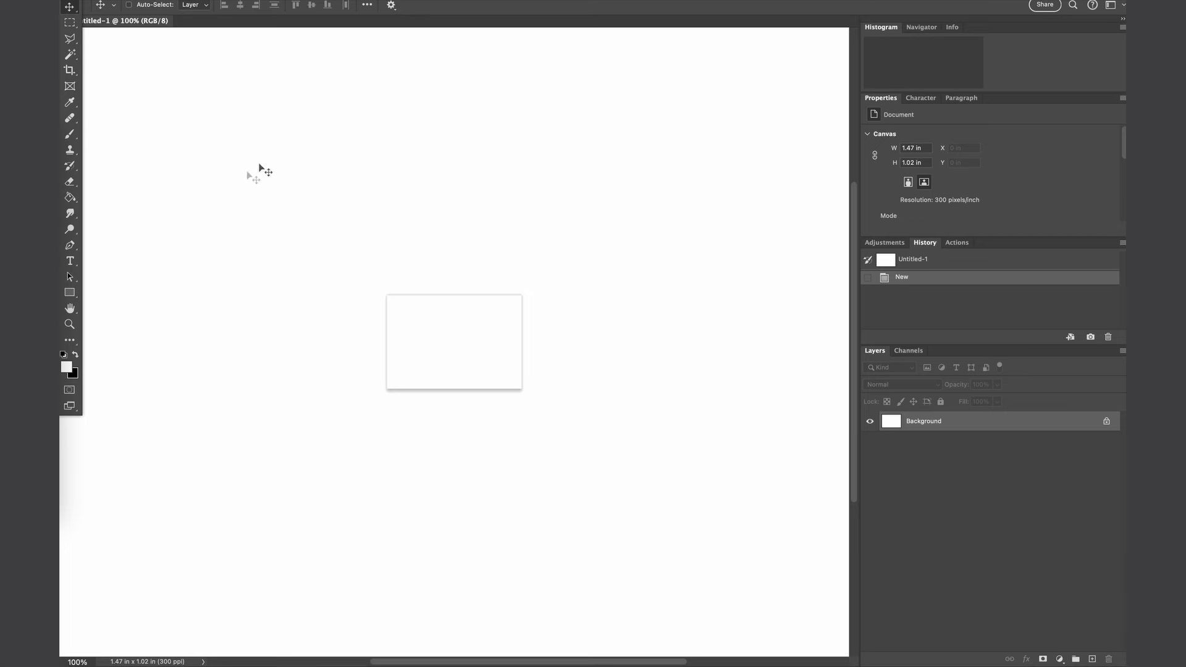
click(346, 1)
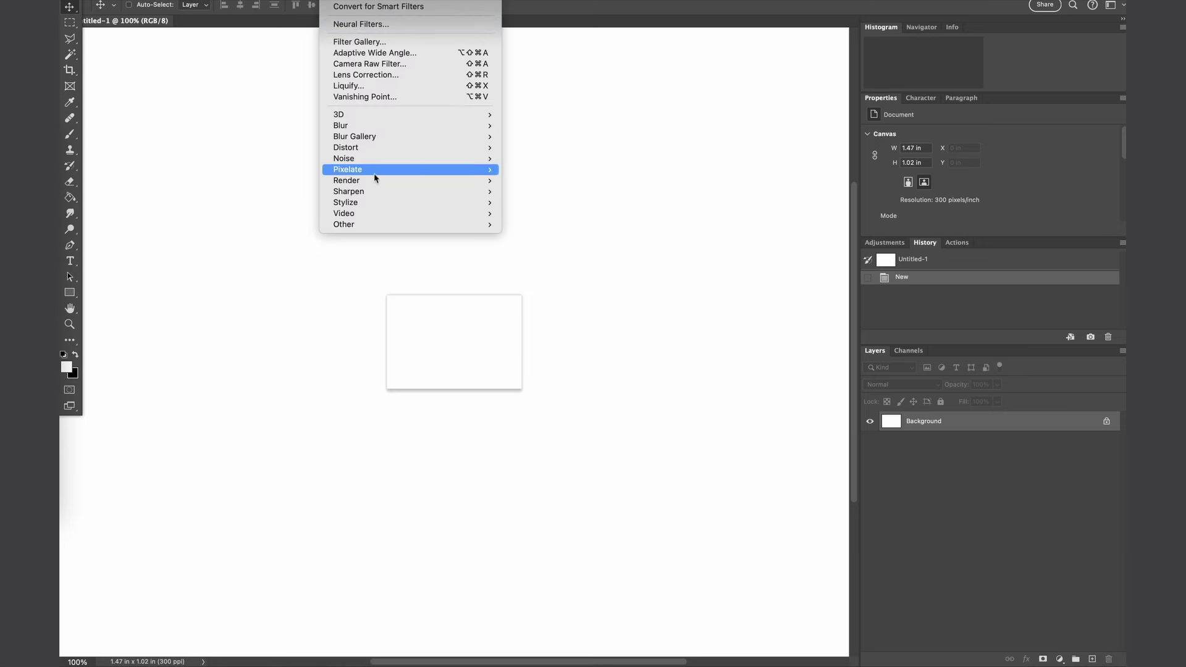
mouse_move(377, 191)
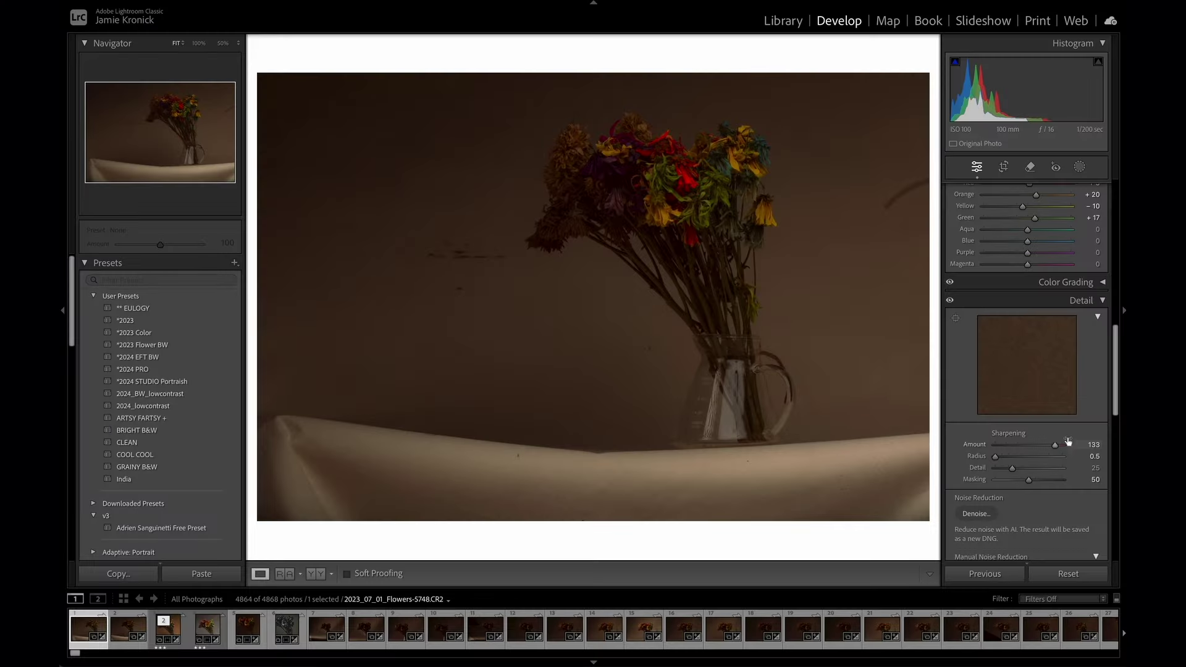
Switch to Lightroom Classic and adjust the Sharpening Amount of the flower photo
drag(1067, 444, 1032, 451)
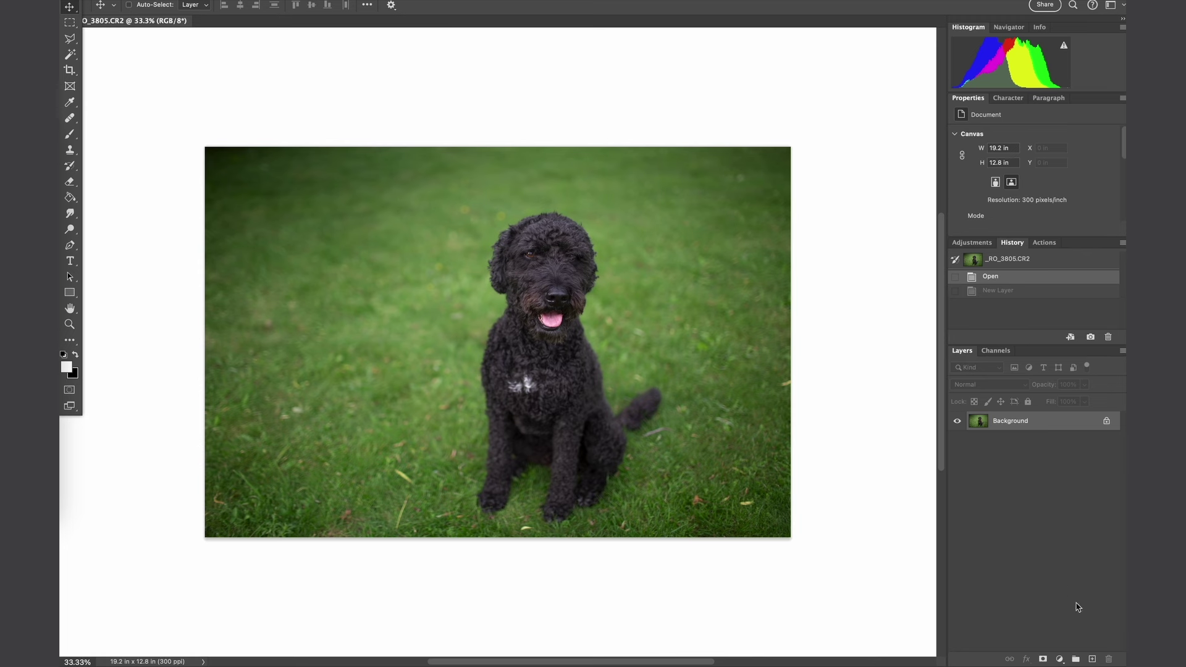
In Photoshop, add a blank layer and a Curves adjustment layer above the dog photo
click(1092, 659)
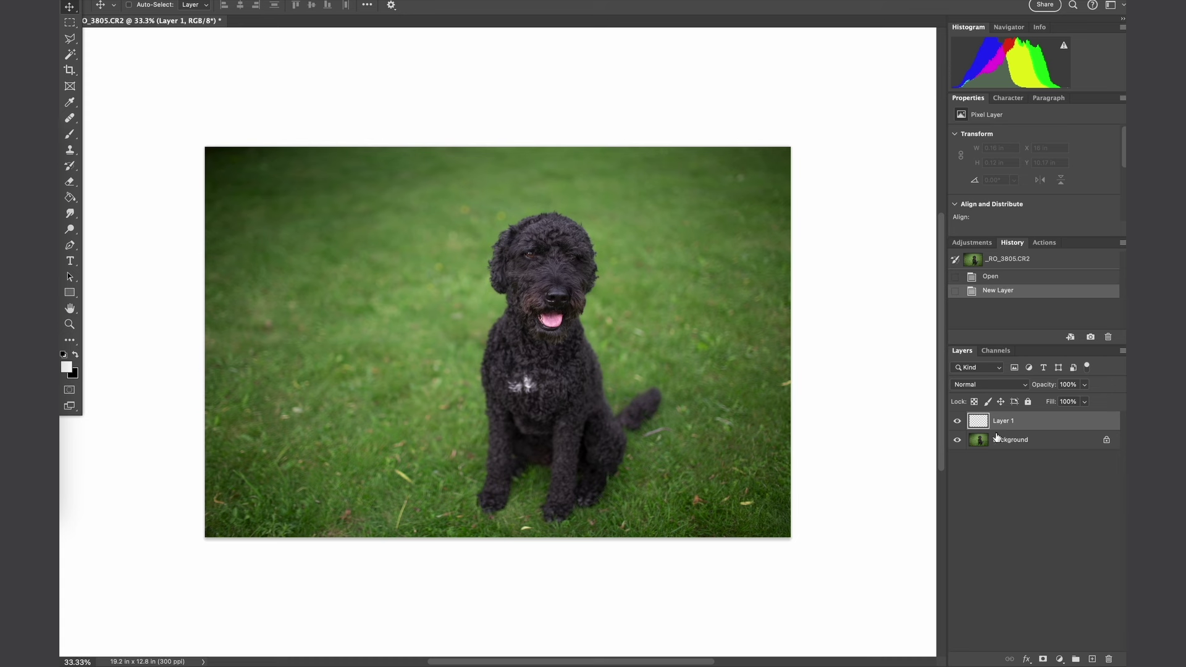
click(1061, 659)
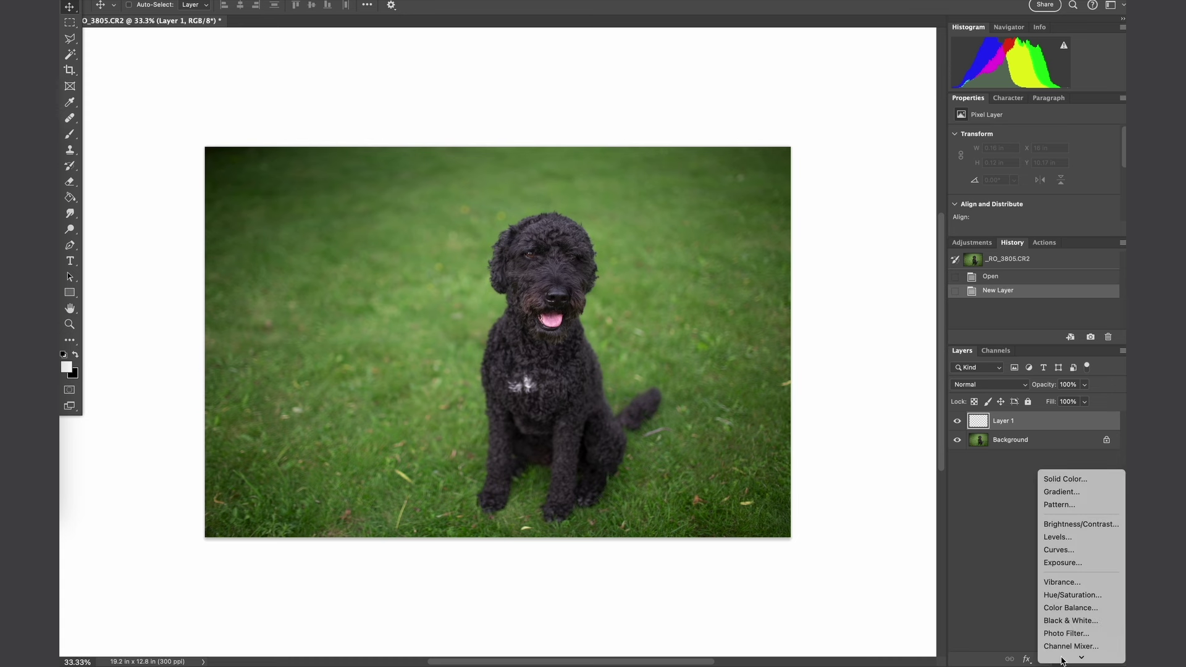
click(1095, 550)
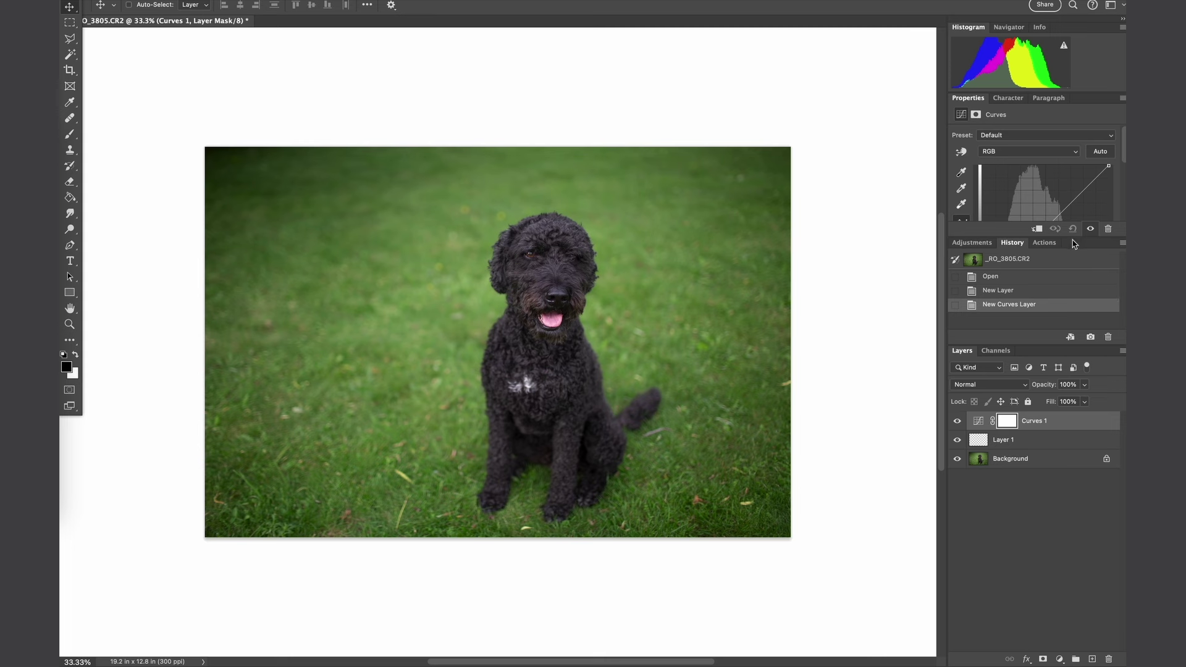
Enlarge the Curves properties area, move the black point slightly inward and add a curve point at input 72, output 67
drag(1073, 238, 1075, 338)
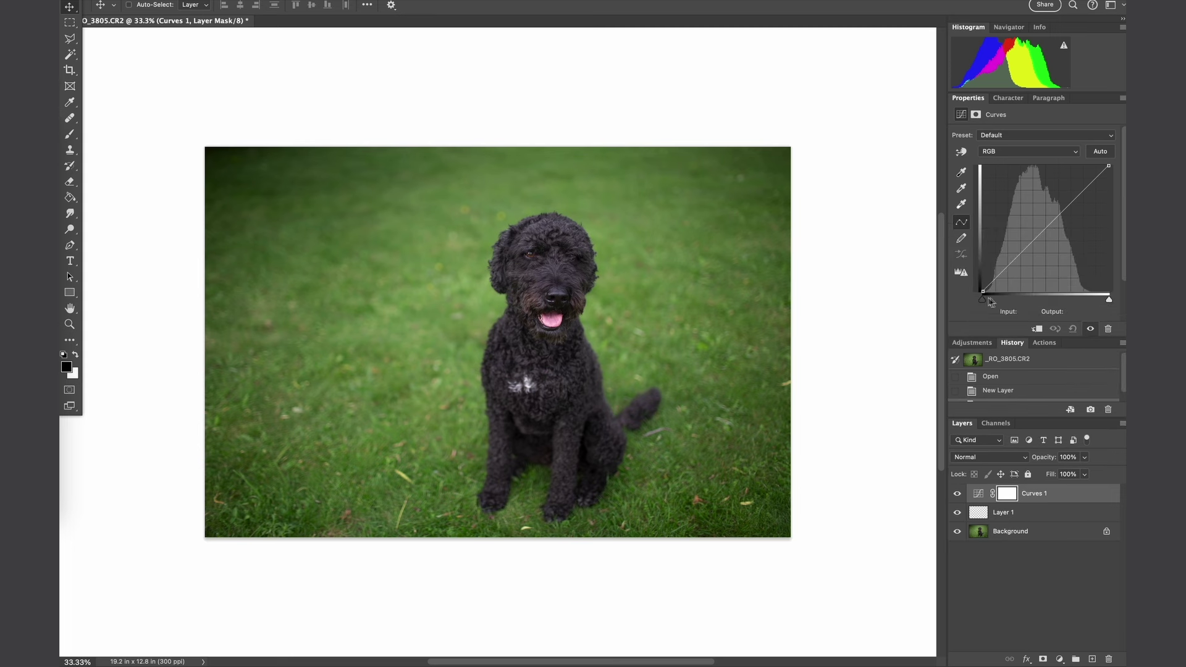
drag(983, 299, 992, 299)
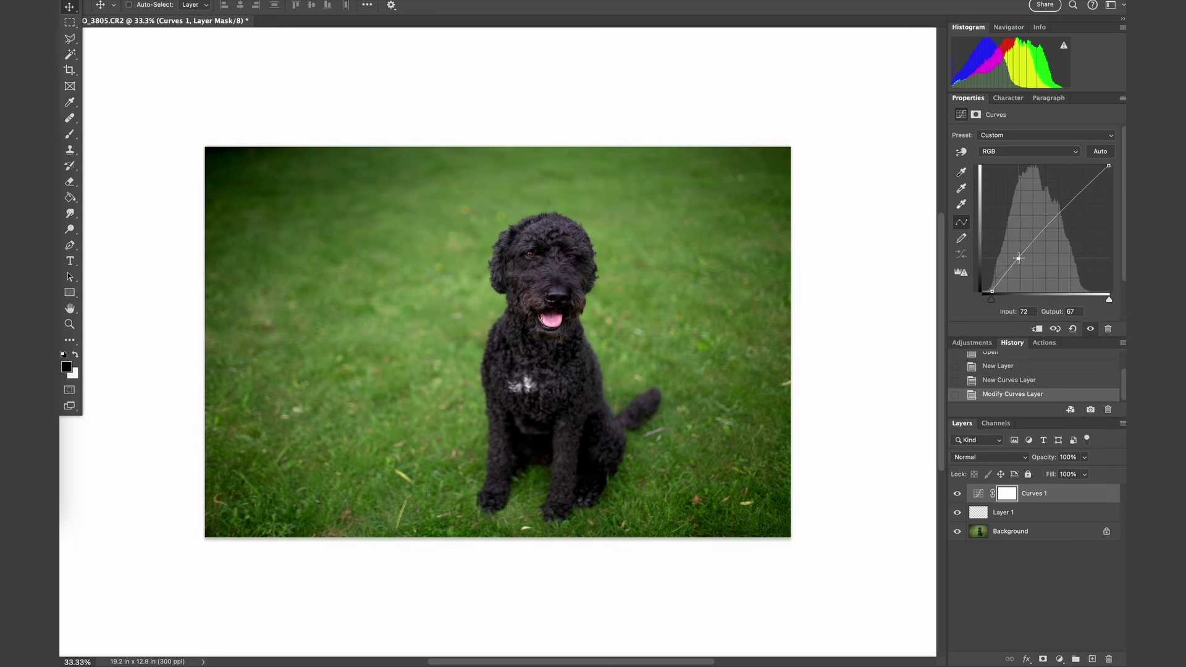
Compare the dog photo with and without the Curves adjustment by toggling that layer's visibility
click(984, 530)
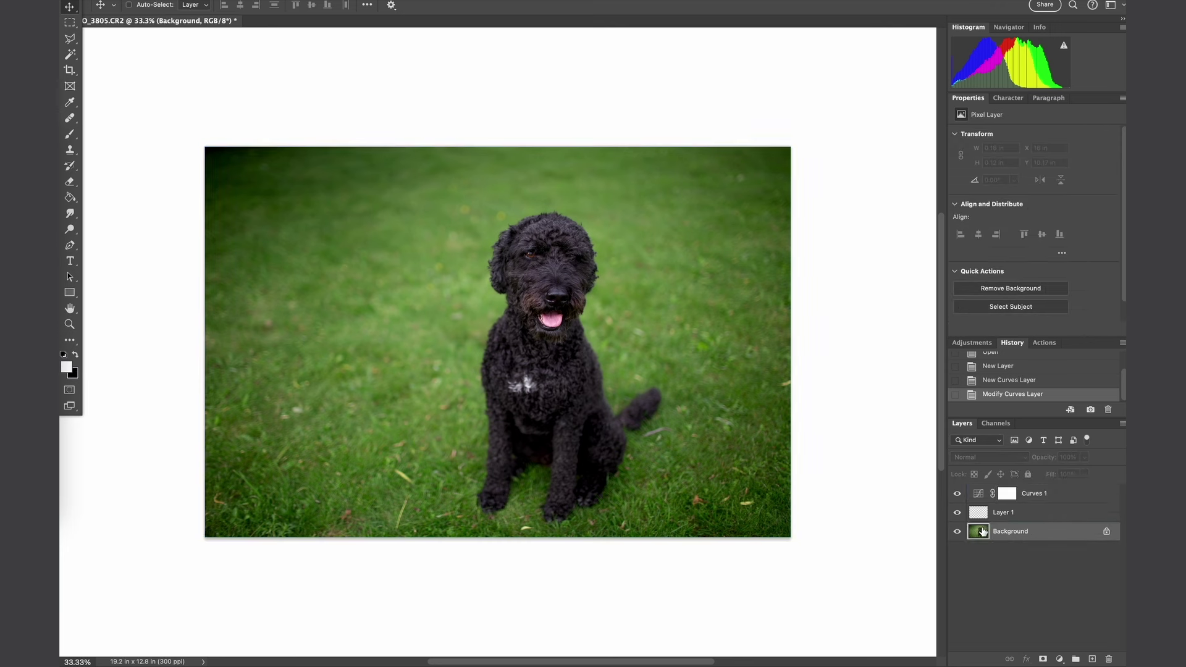
click(979, 502)
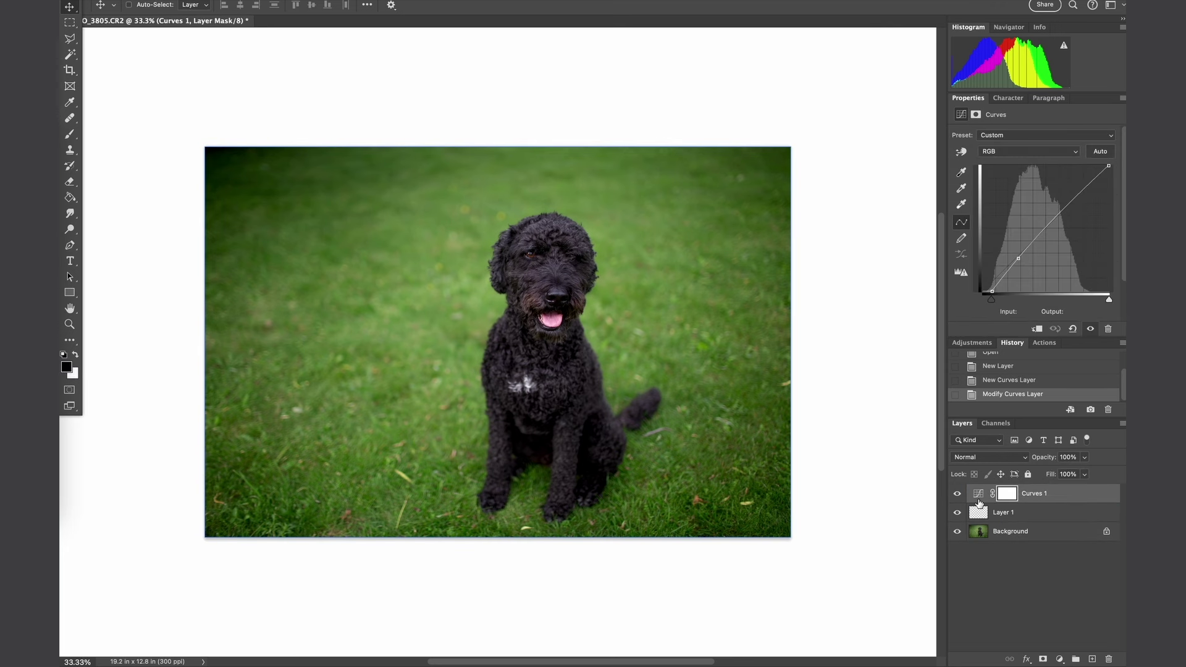
click(957, 494)
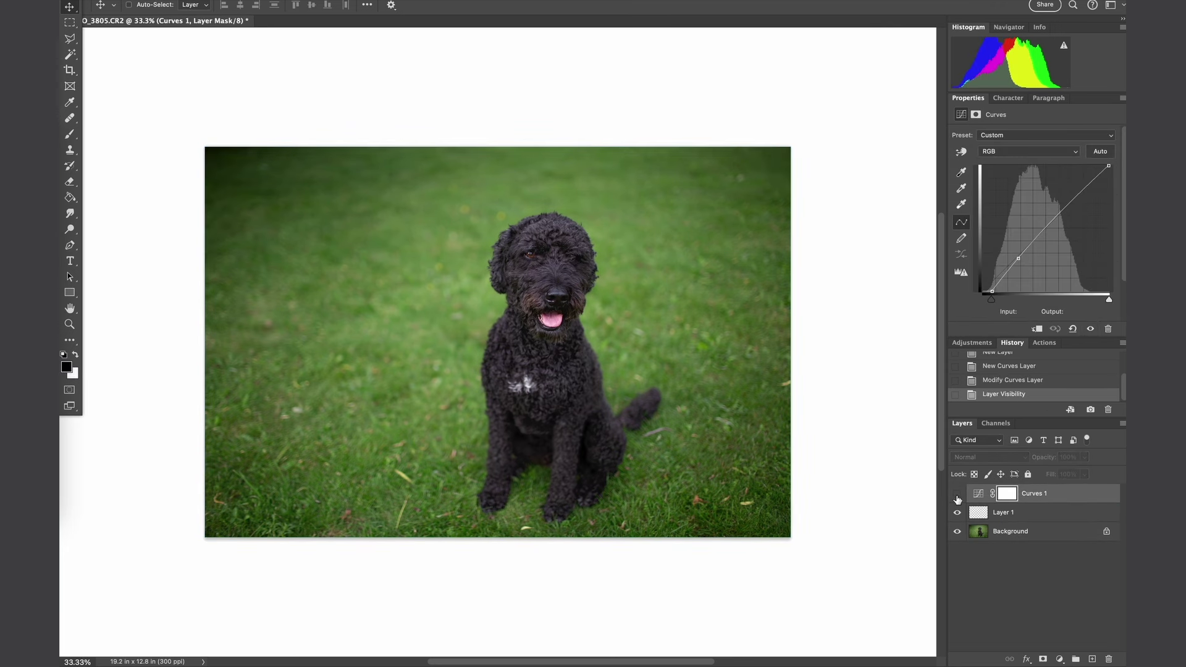
click(958, 494)
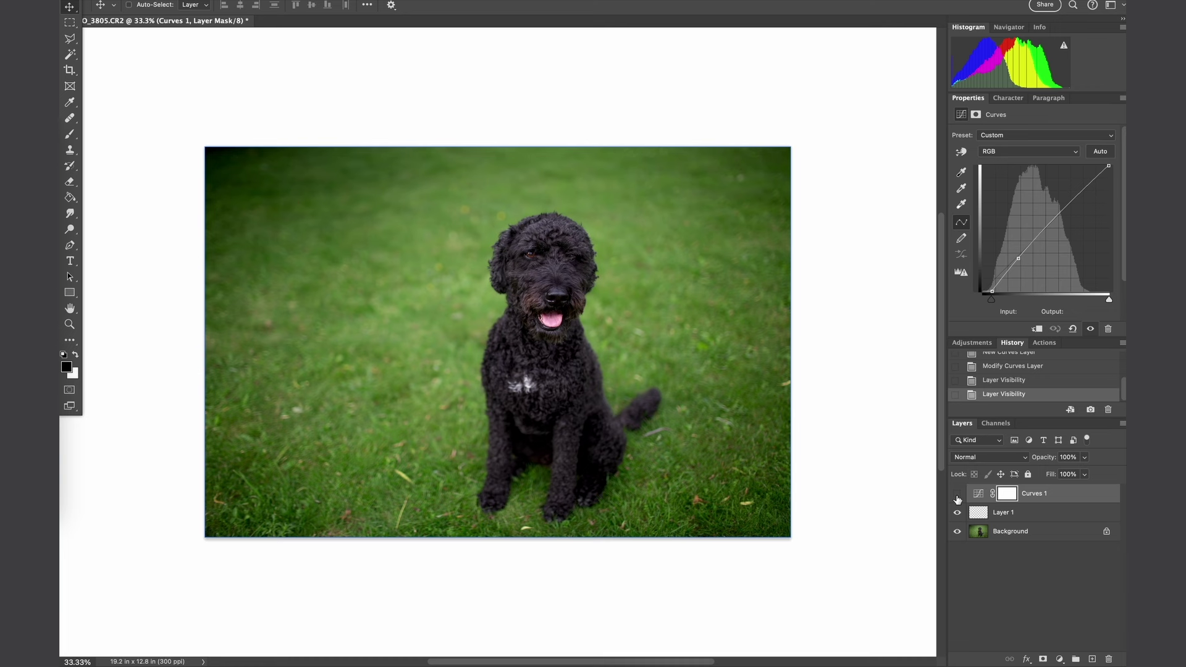
click(958, 495)
click(957, 494)
Brighten the curve by moving its shadow point to input 68, output 69 and adding a point at input 167, output 183
click(979, 494)
drag(1018, 259, 1015, 258)
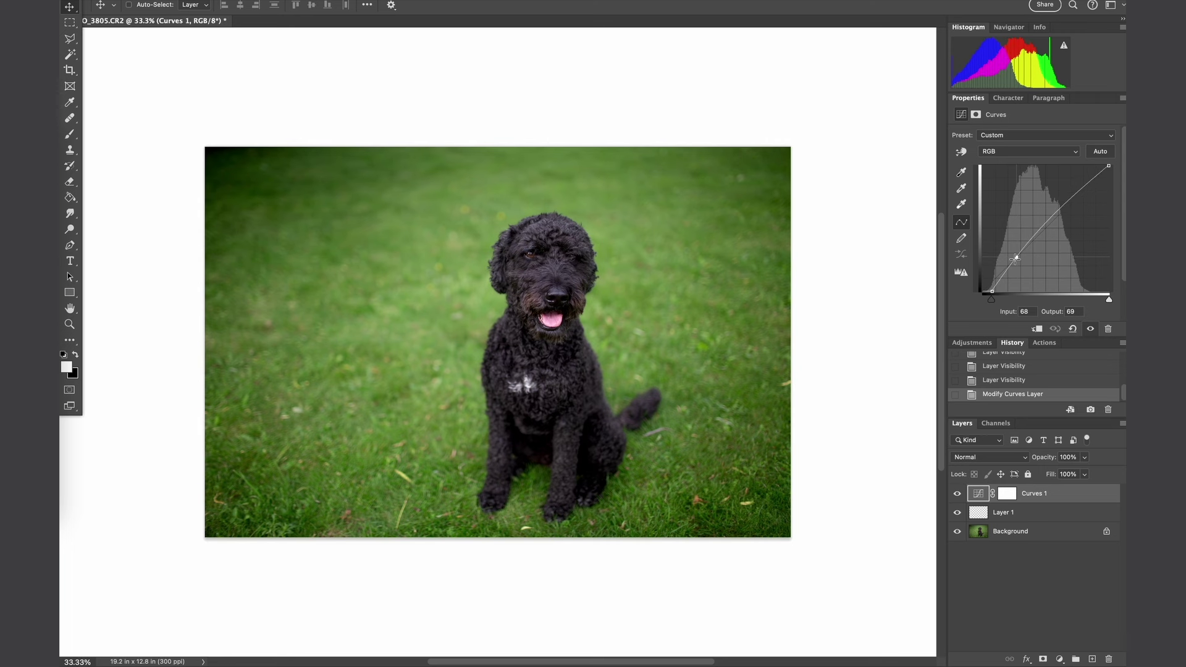
drag(1068, 200, 1065, 201)
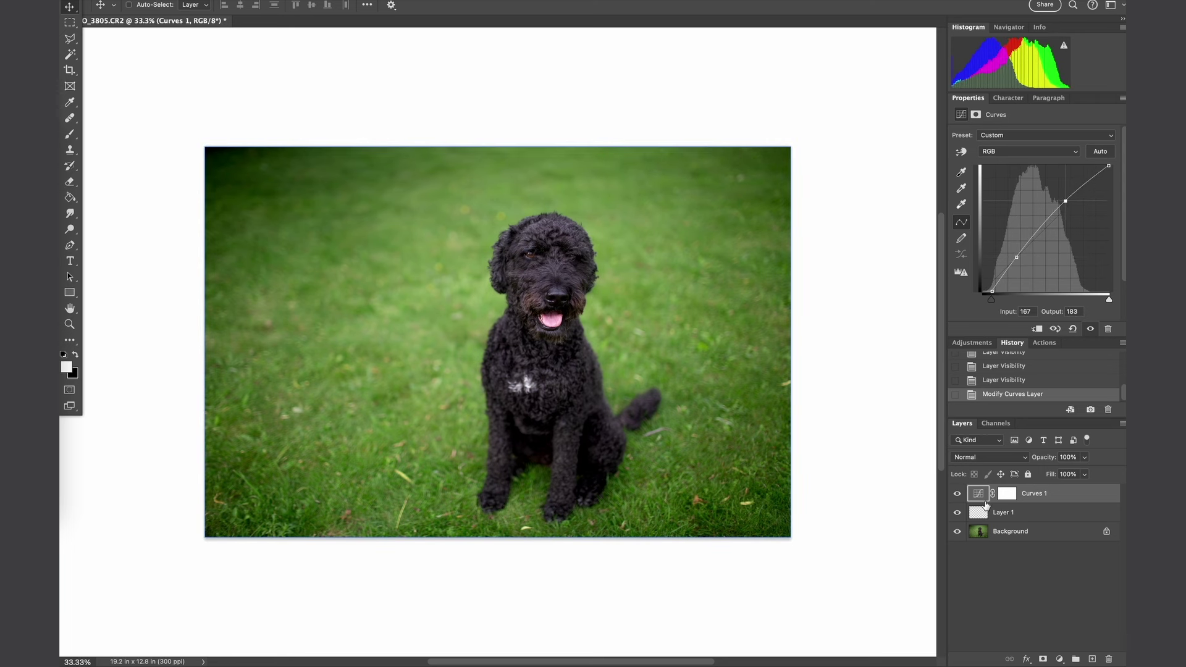
click(986, 511)
click(1005, 562)
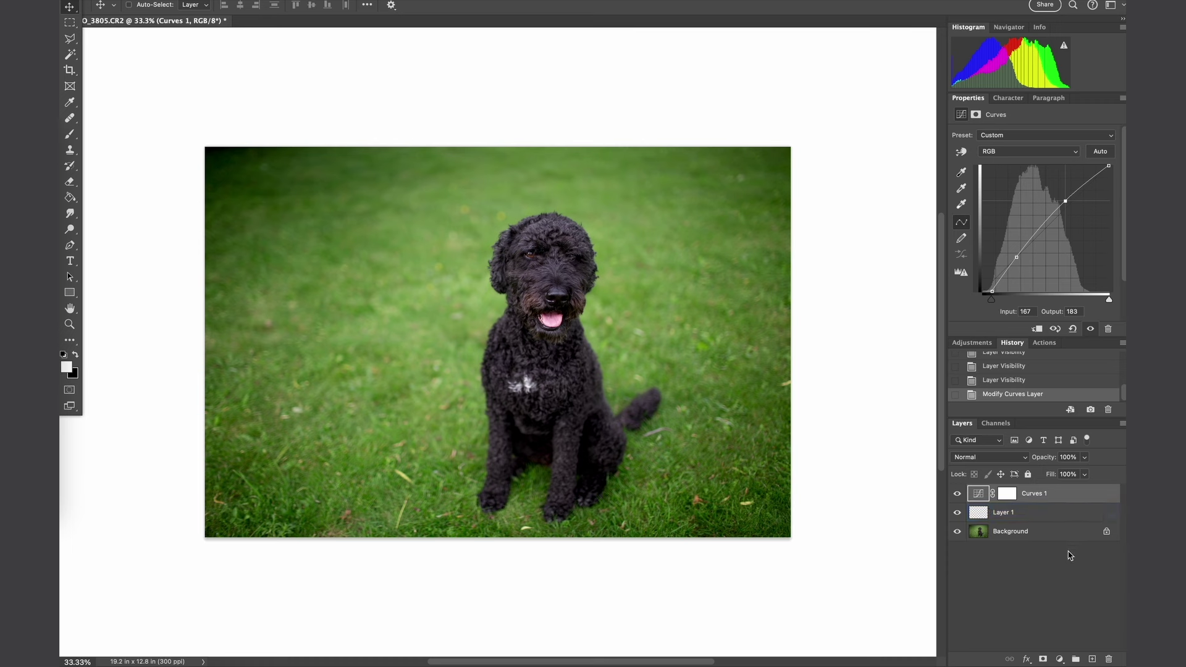
Try retouching the photo with the Clone Stamp on a new blank layer above the Curves layer
click(1092, 660)
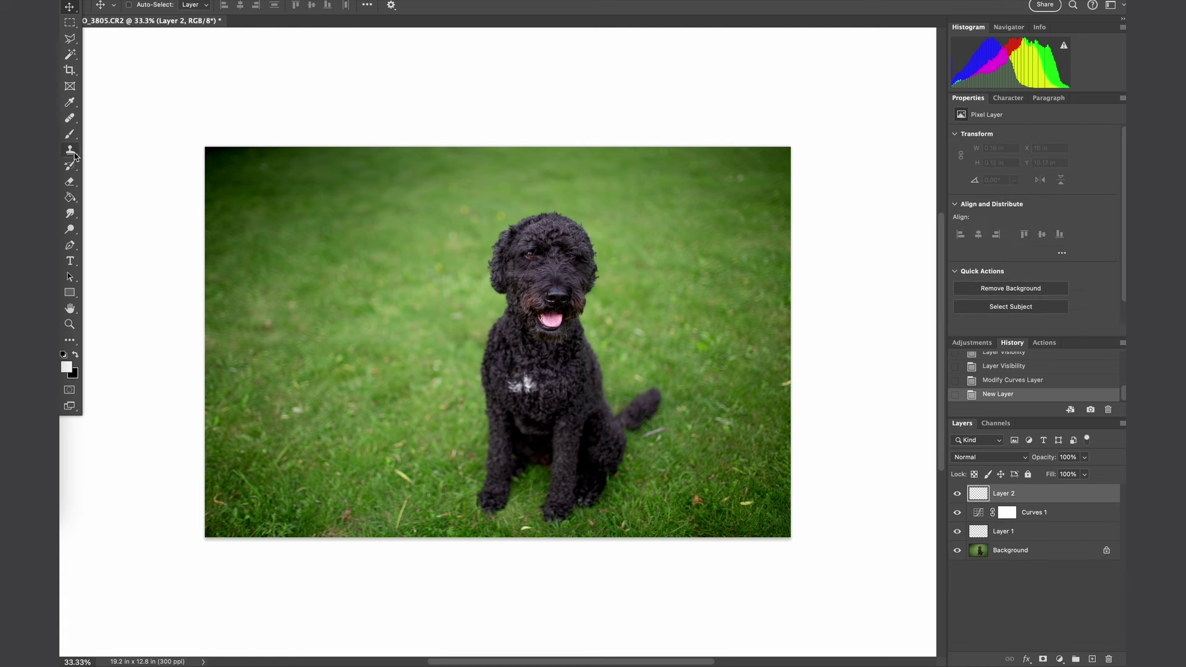
click(72, 153)
Add a blank layer and retouch the light patches in the grass beside the dog with the Healing Brush, sampling Current & Below
click(71, 119)
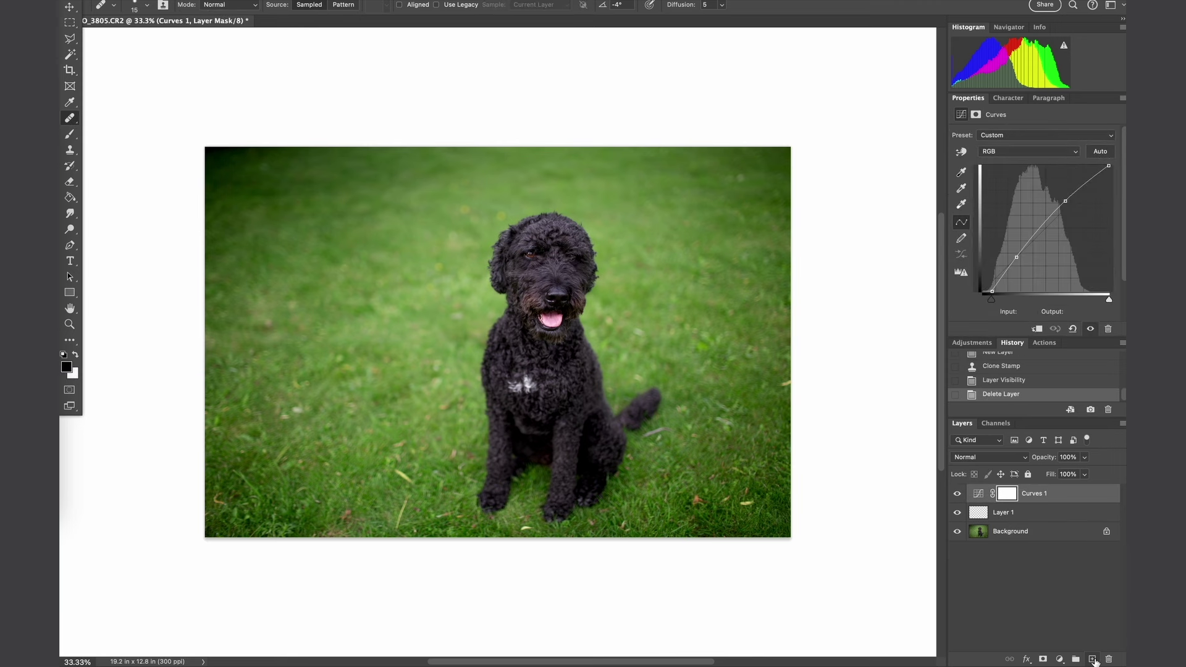
click(1091, 659)
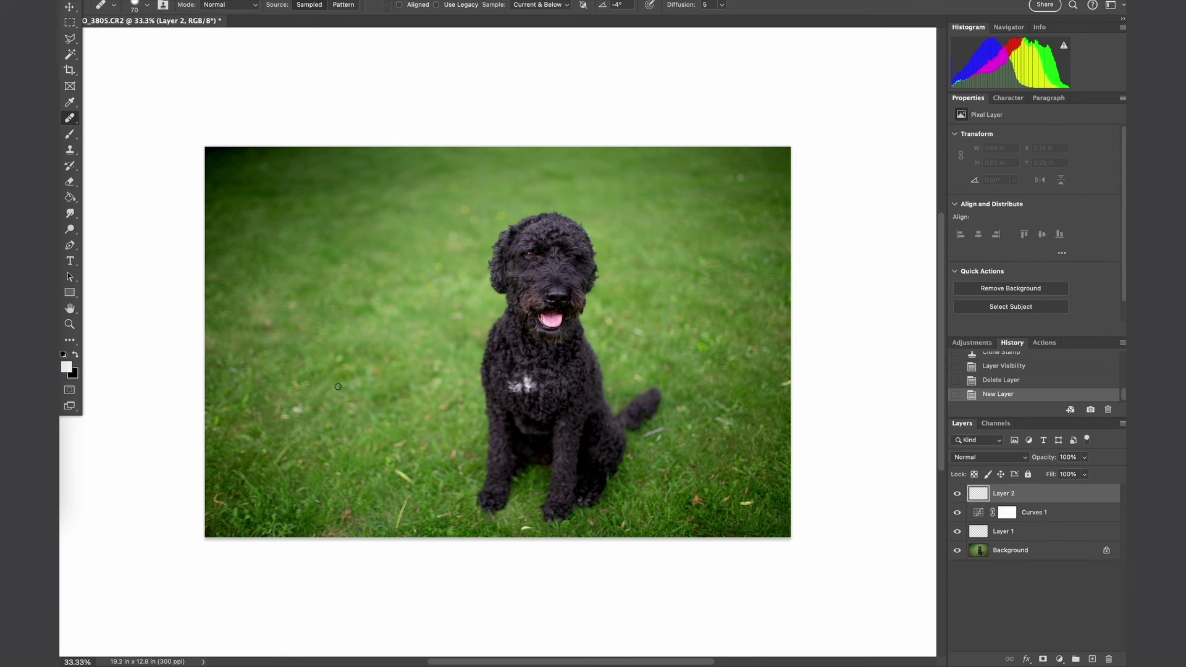
alt+click(338, 387)
drag(299, 407, 306, 407)
click(284, 415)
Compare the grass before and after healing by toggling the retouching layer's visibility
click(958, 495)
click(958, 494)
click(958, 494)
click(958, 494)
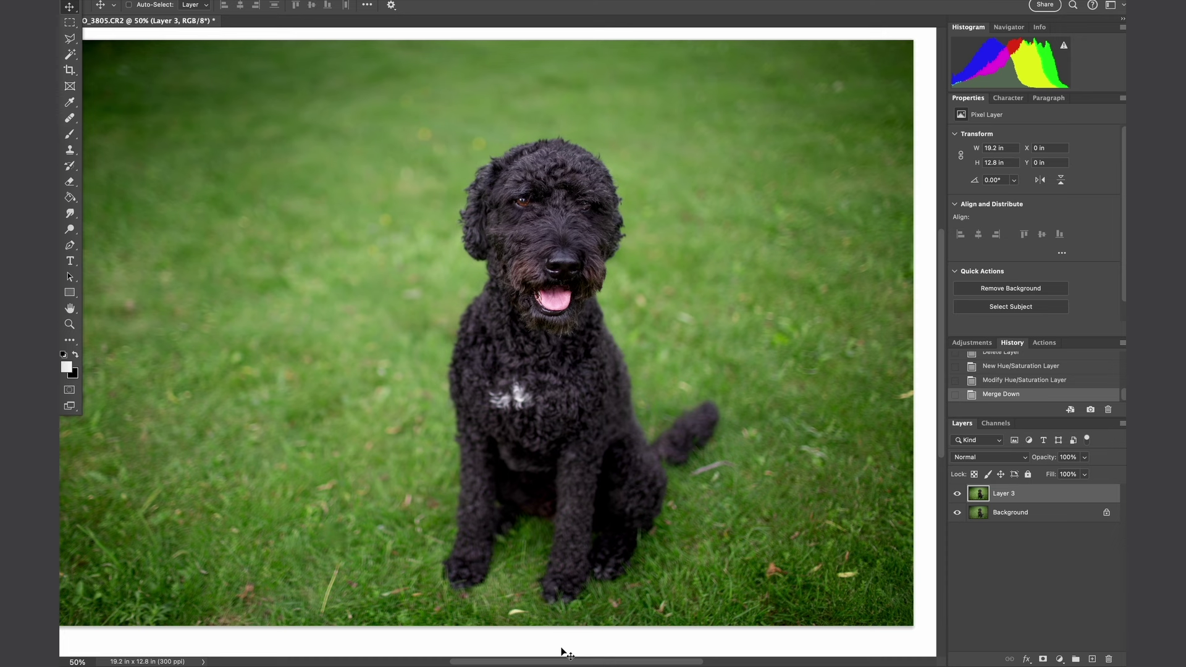
Try the Sharpen filter on Layer 3 of the dog photo and undo it
click(336, 0)
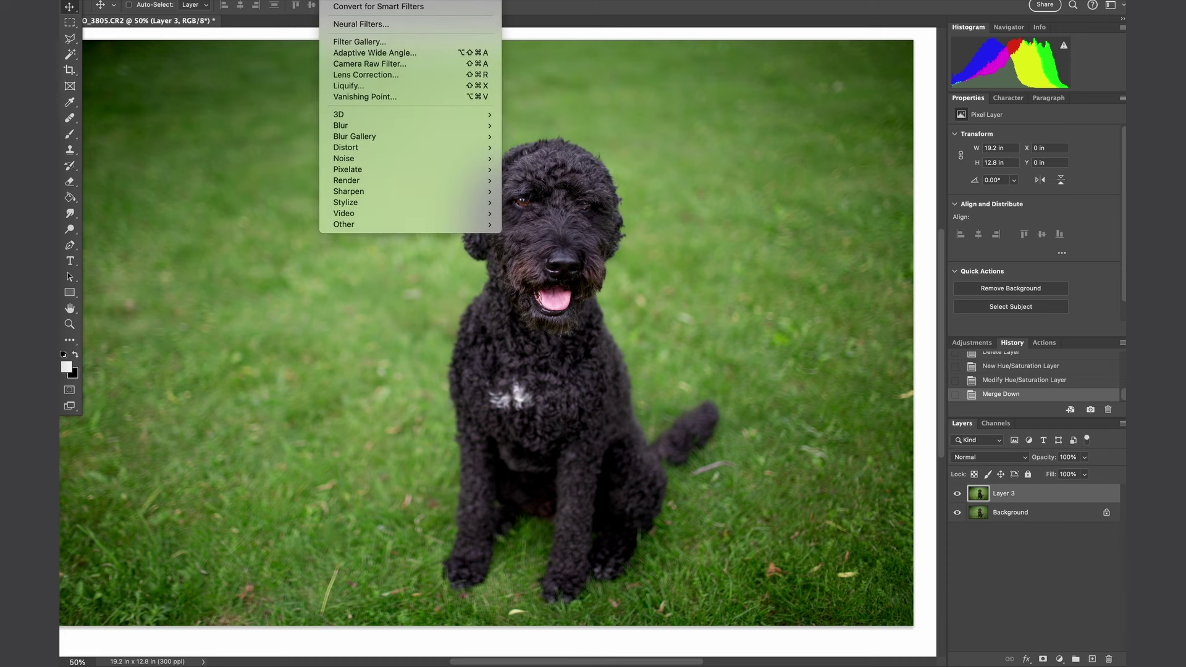
mouse_move(399, 191)
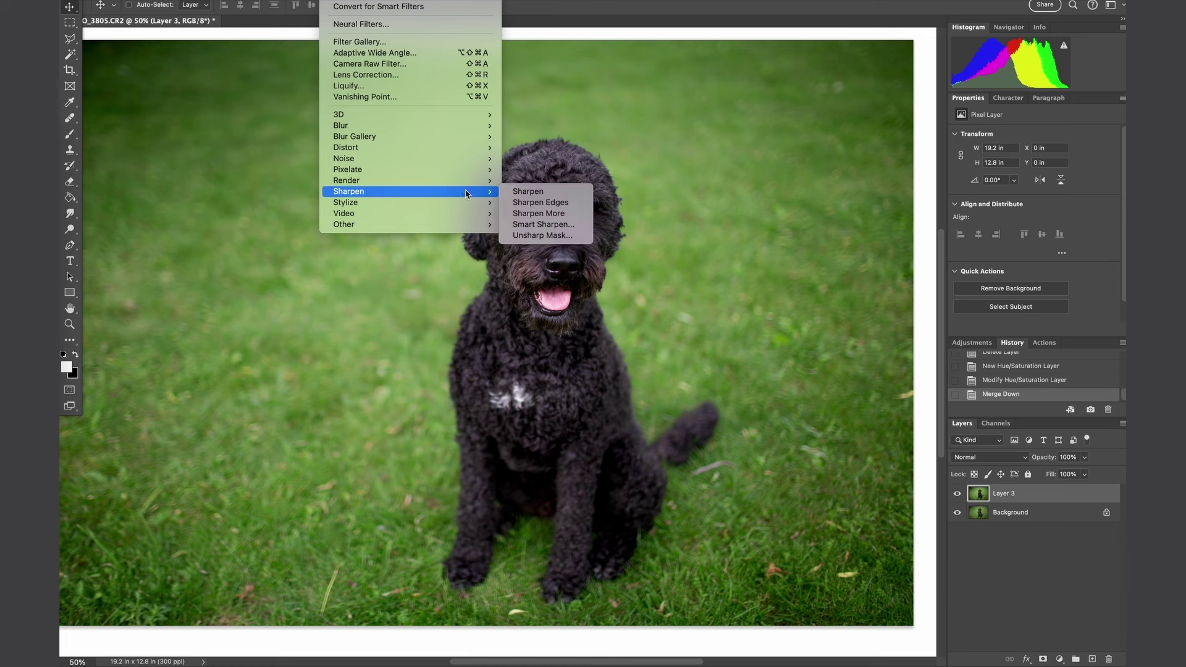
click(513, 197)
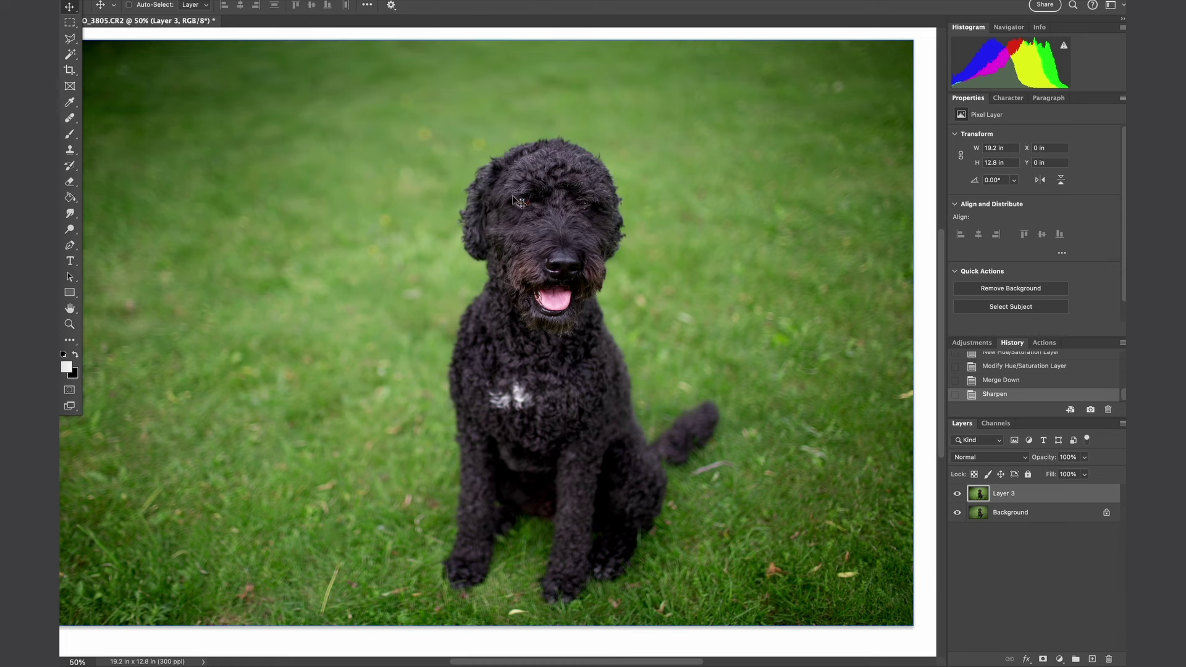
key(super+z)
Try sharpening Layer 3 with a High Pass filter blended in Overlay mode, and undo both changes
click(336, 0)
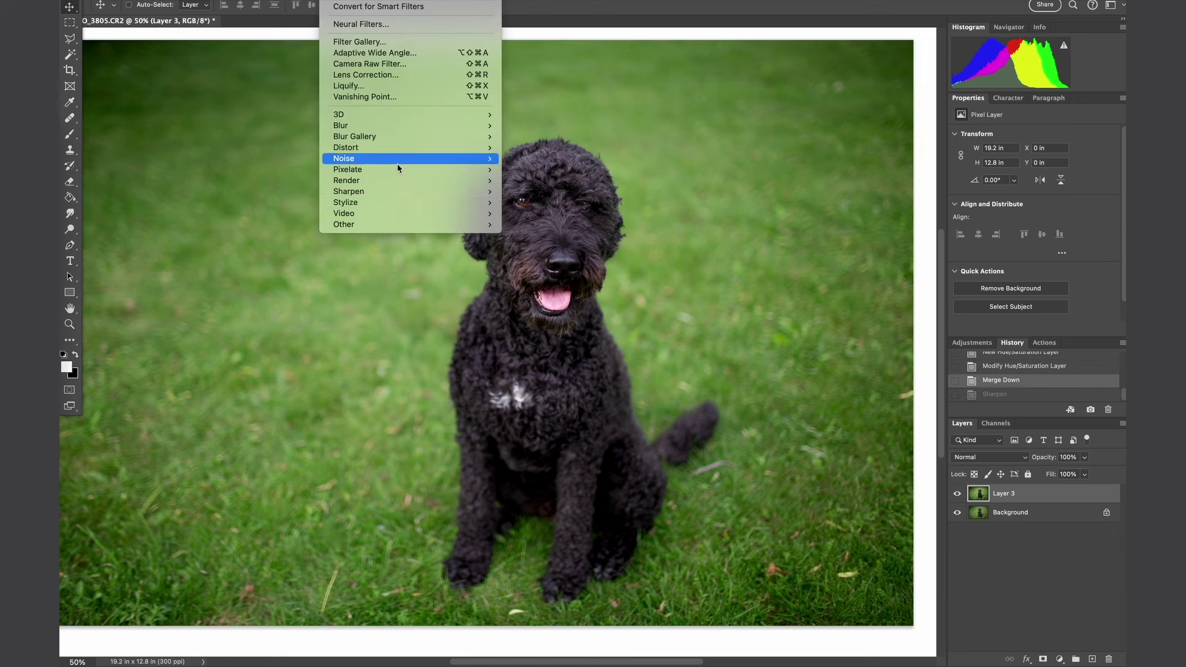
mouse_move(402, 224)
click(524, 236)
drag(530, 323, 693, 325)
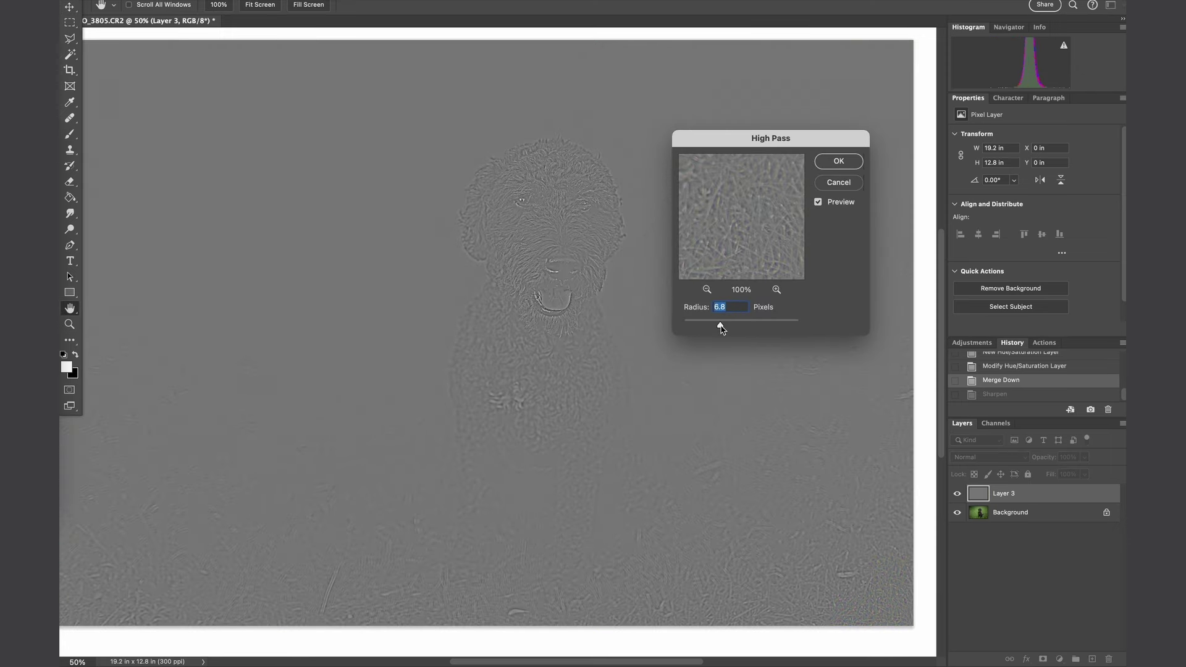
key(Return)
click(988, 457)
click(979, 611)
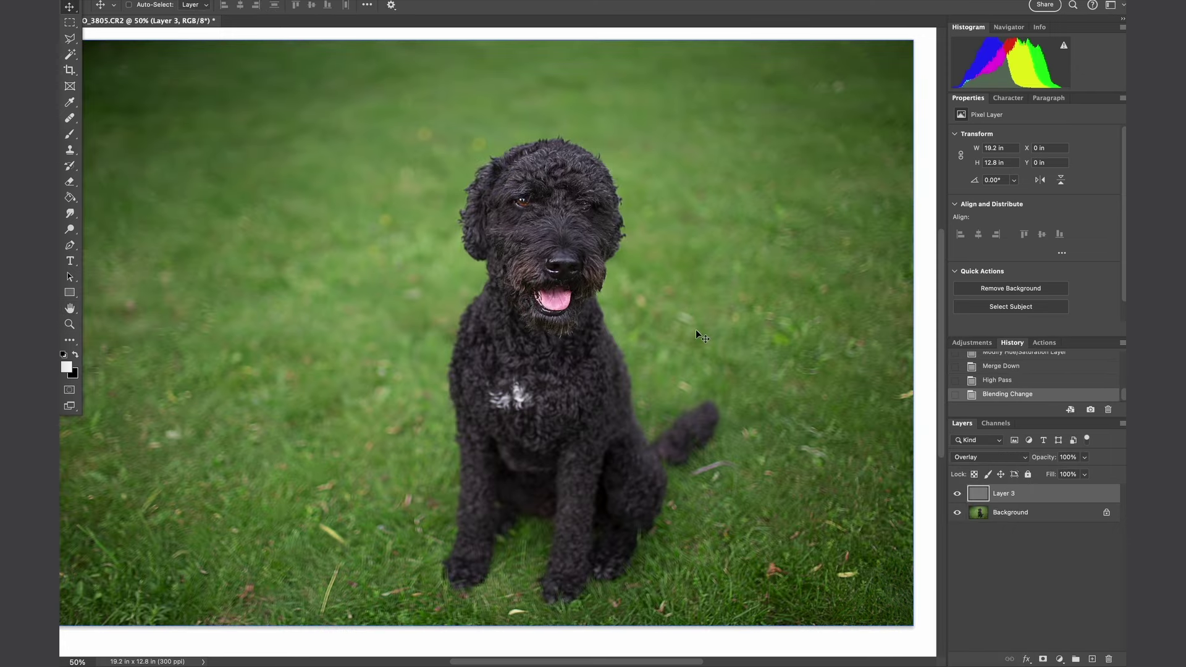
key(super+z)
key(super+z)
Try the Unsharp Mask filter on Layer 3, adjusting its amount and radius
click(336, 0)
mouse_move(381, 202)
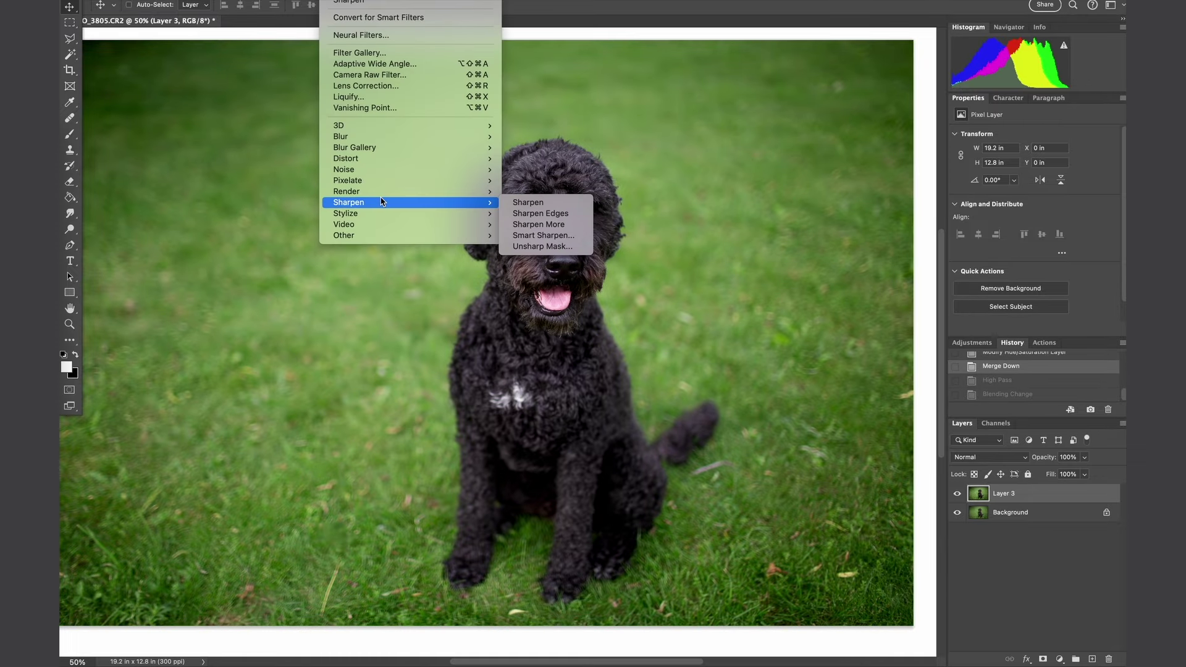
click(542, 246)
drag(977, 315, 983, 313)
drag(926, 342, 932, 342)
drag(982, 311, 985, 311)
key(Return)
key(v)
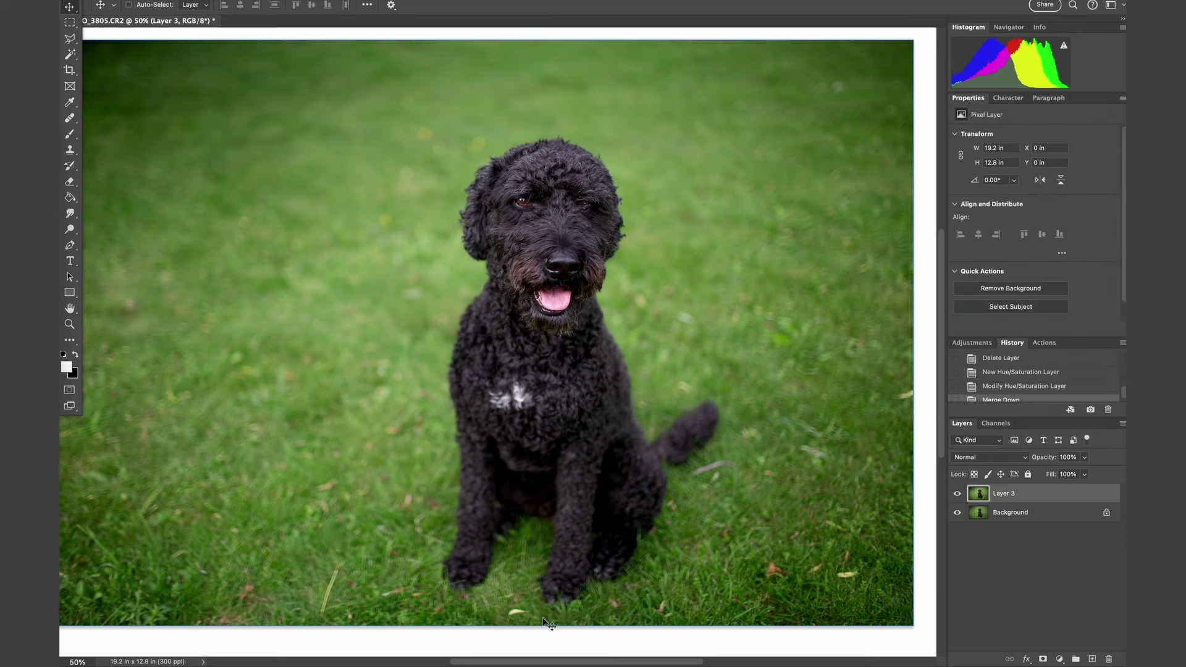
Examine the dog's face and fur up close, and view the wider photo again
scroll(546, 626, left, 3)
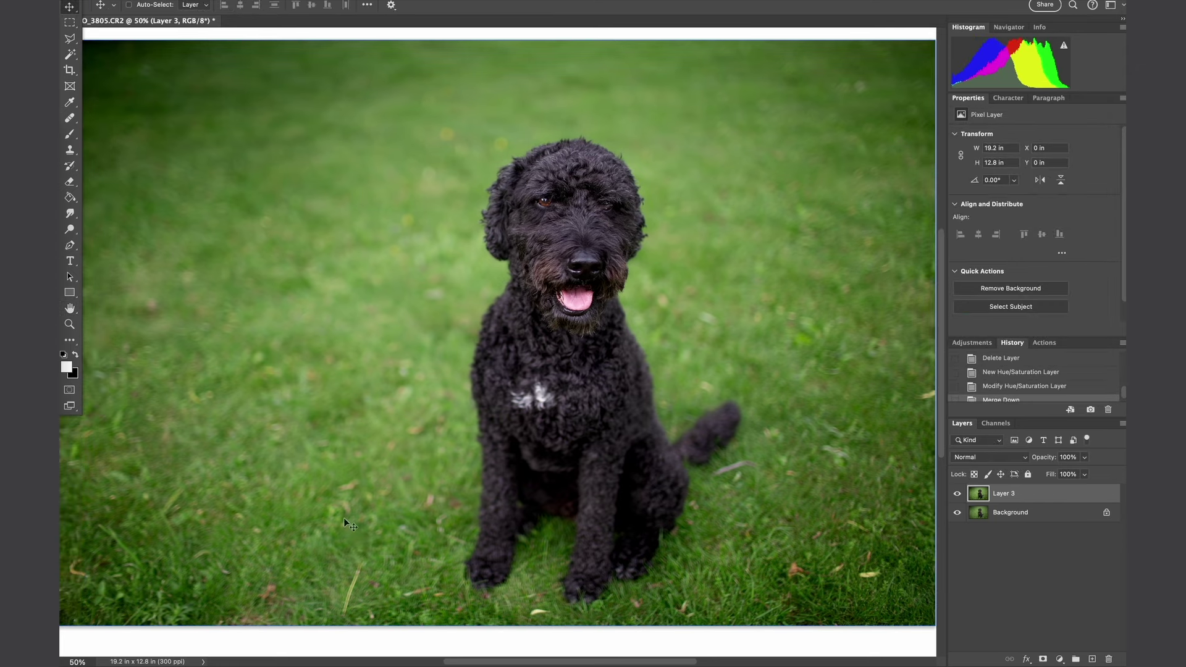
click(74, 327)
drag(550, 288, 606, 294)
scroll(606, 294, up, 5)
scroll(606, 295, right, 5)
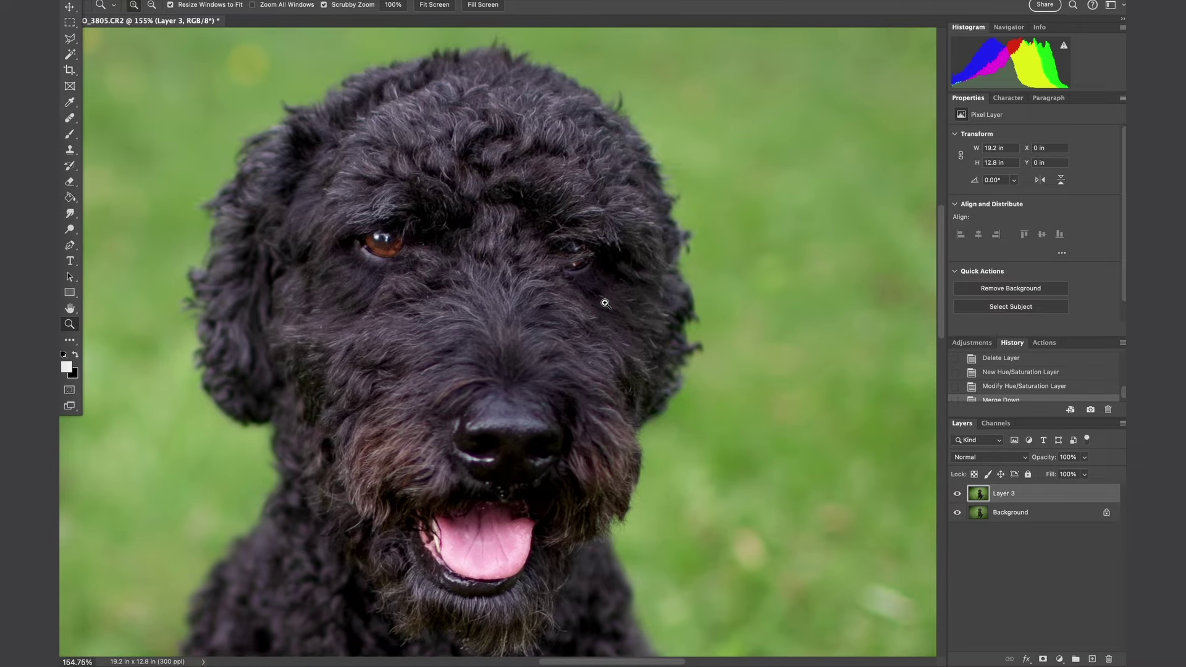
alt+click(778, 371)
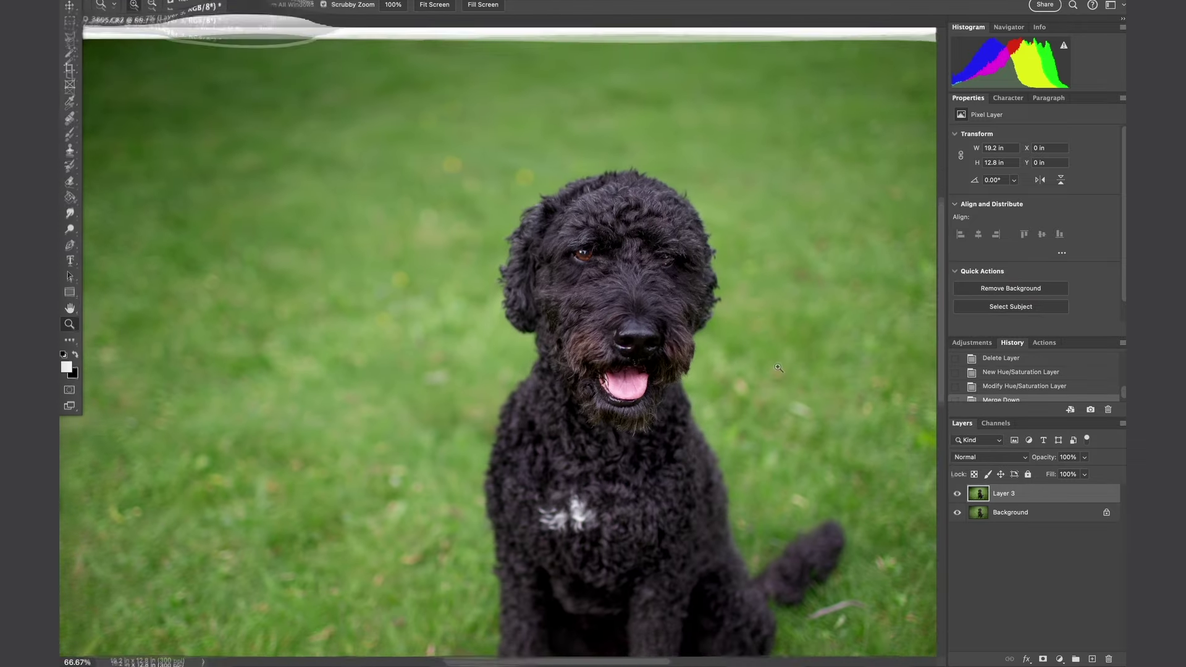
scroll(778, 371, down, 3)
scroll(778, 372, right, 3)
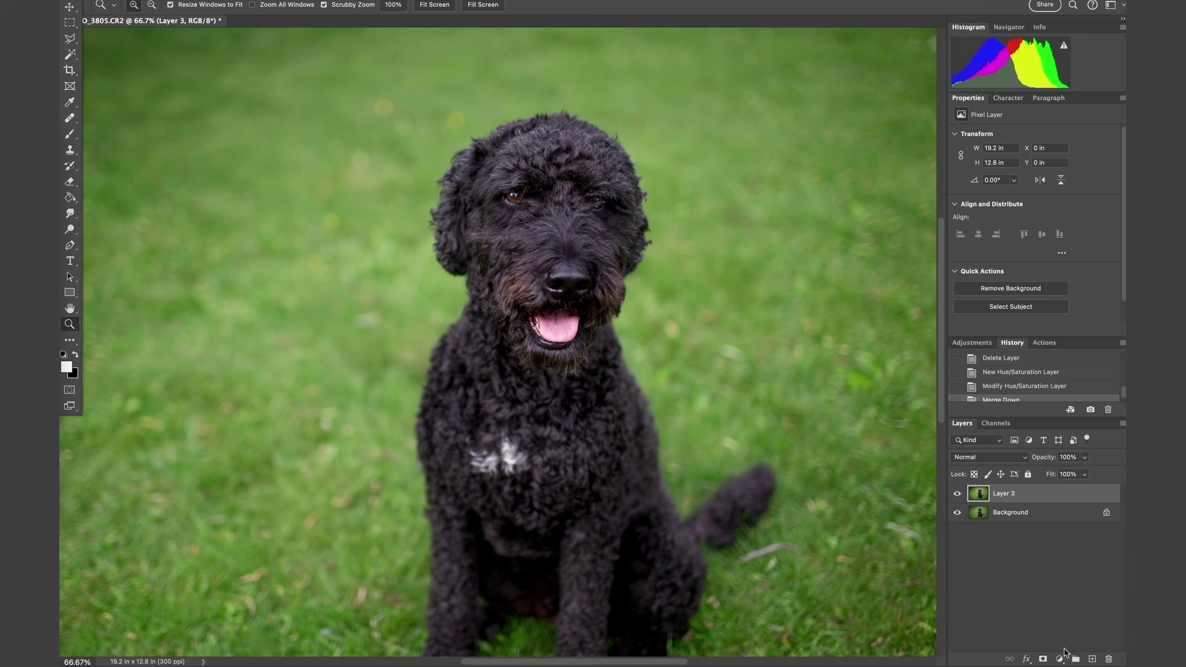
Add a Hue/Saturation adjustment layer above Layer 3 and raise the photo's overall saturation
click(1061, 659)
click(1066, 594)
mouse_move(1034, 202)
mouse_down()
mouse_move(1066, 211)
mouse_move(1053, 210)
mouse_up()
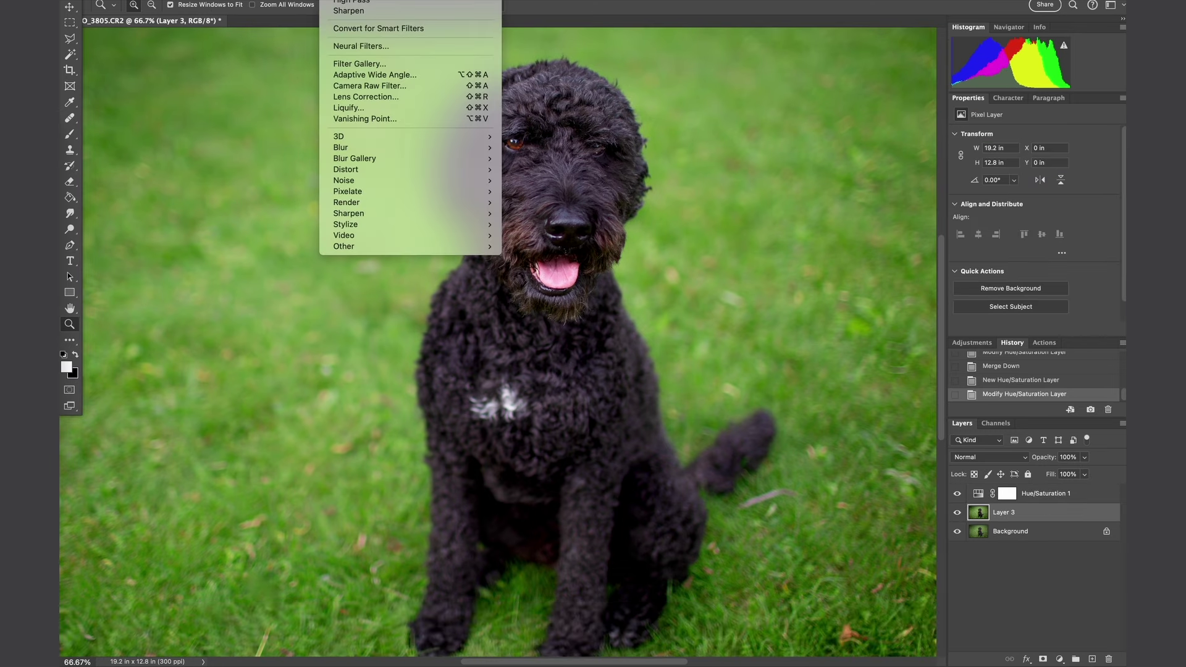
Reshape the dog's body on Layer 3 with Liquify and apply a Gaussian Blur to the layer
click(349, 107)
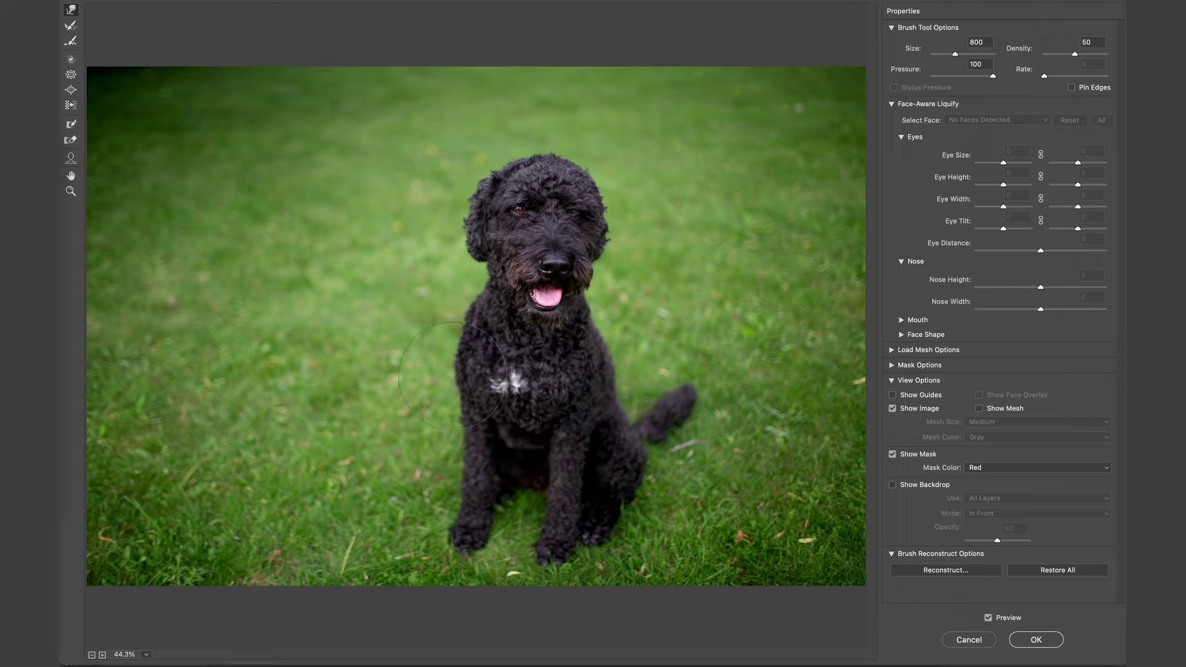
key(Return)
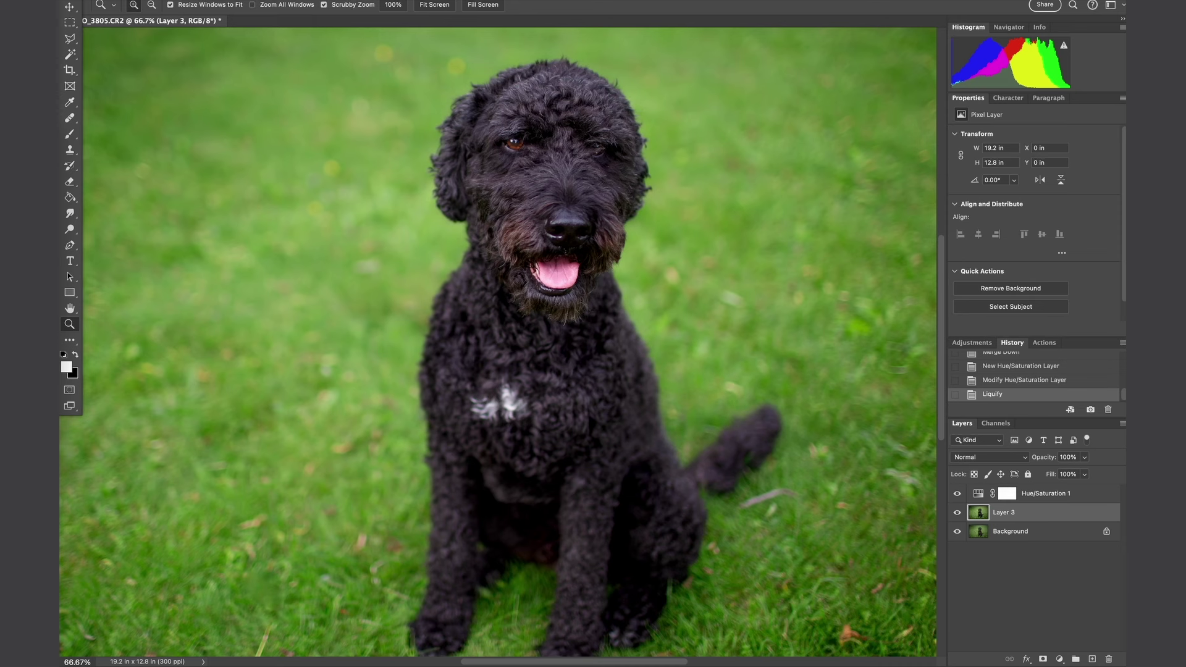
click(543, 219)
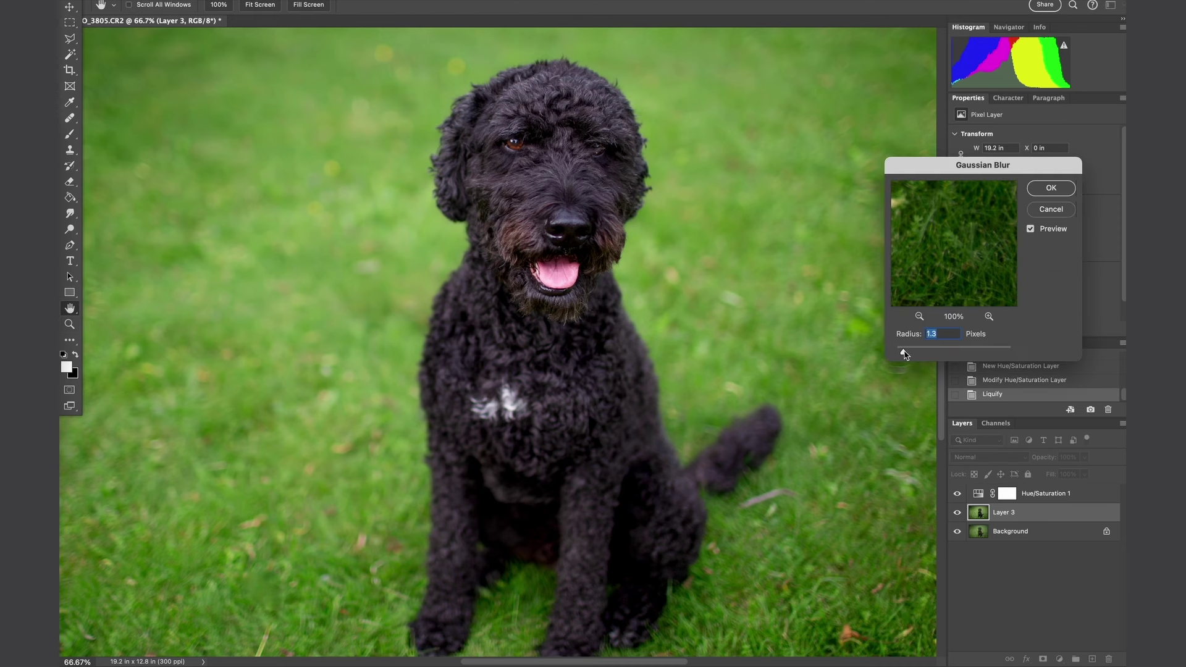
key(Return)
Add grain to Layer 3 with the Camera Raw Filter's Effects settings
click(362, 0)
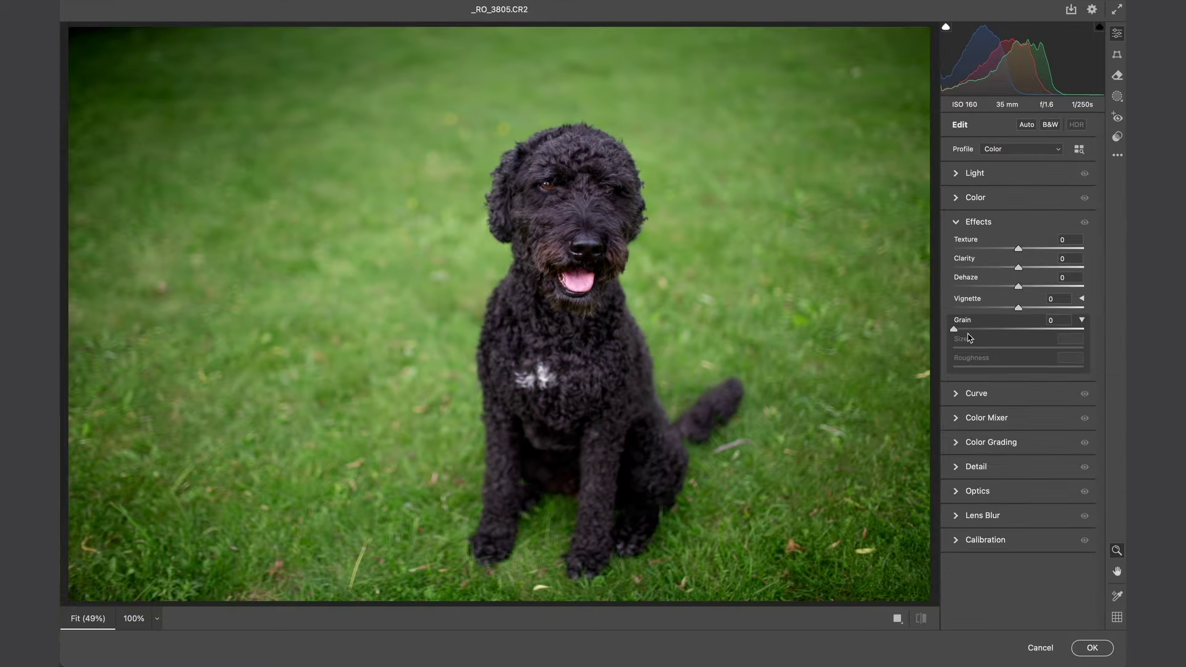
drag(971, 330, 989, 333)
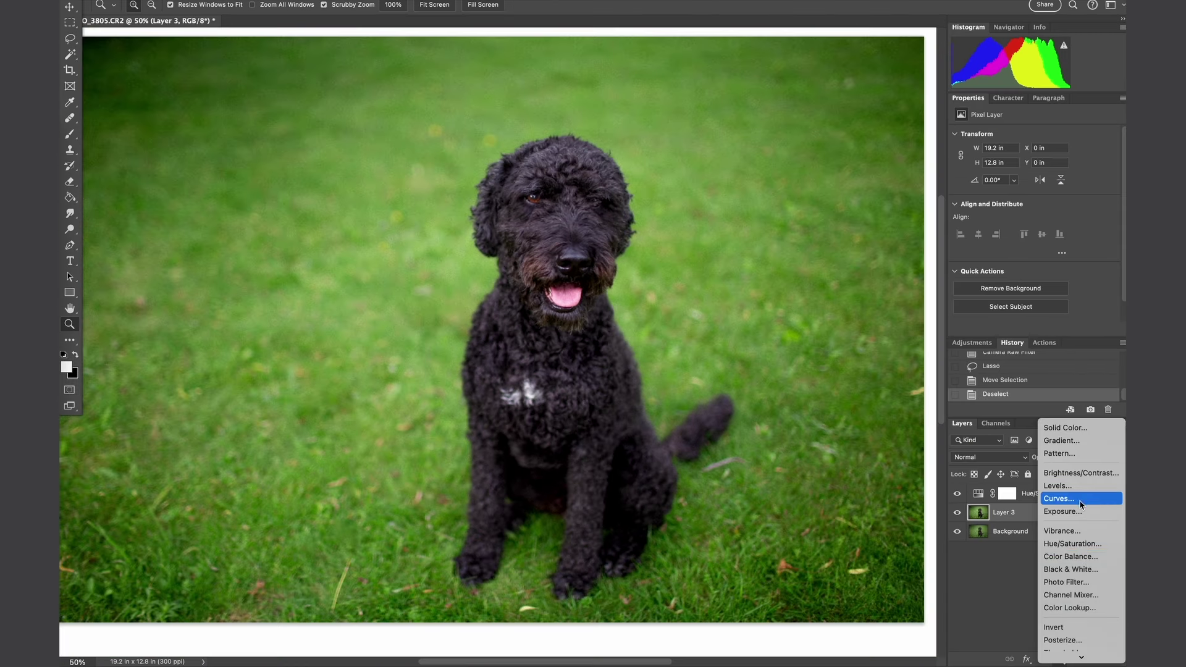
Add a second Hue/Saturation adjustment layer above Layer 3 and lower the saturation of the Greens
click(1086, 543)
click(1026, 151)
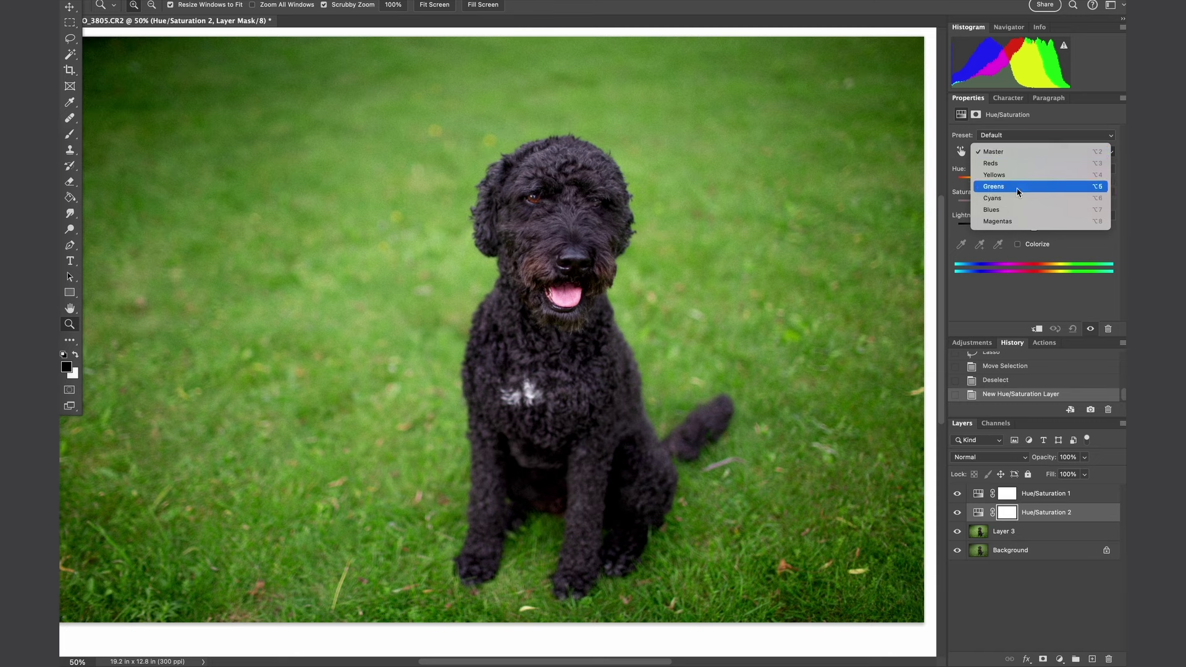
click(1025, 192)
drag(1035, 207, 949, 223)
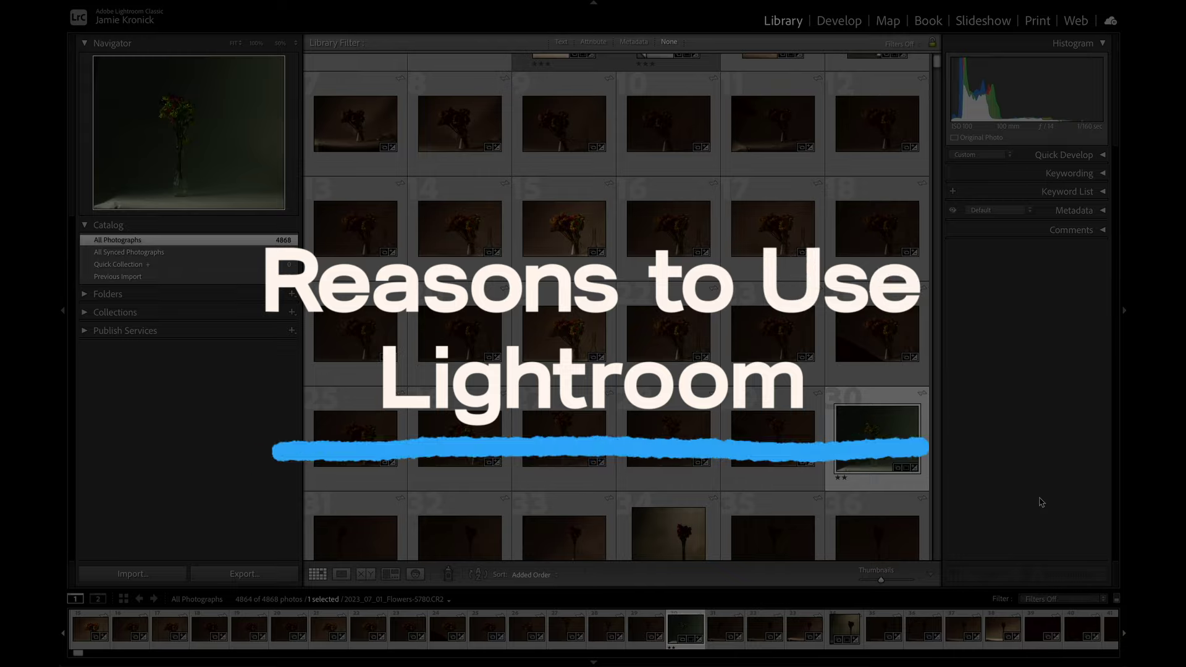
Switch to Lightroom Classic and browse the flower photos in the All Photographs grid
scroll(786, 463, up, 1)
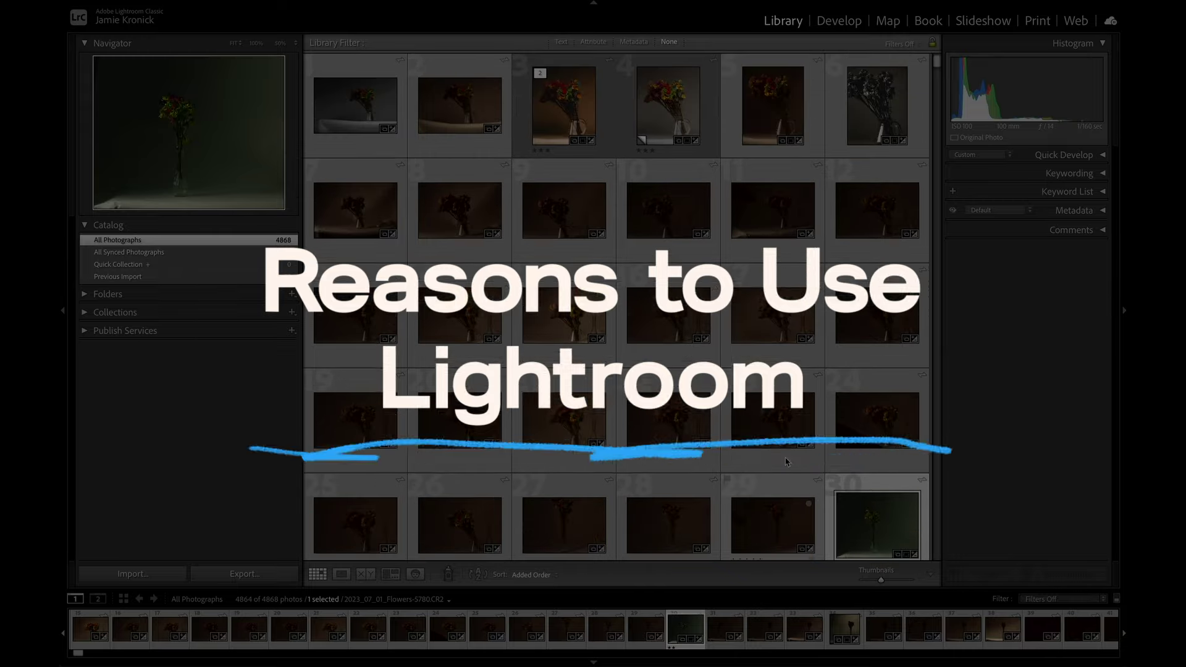
scroll(787, 462, down, 3)
scroll(787, 462, down, 20)
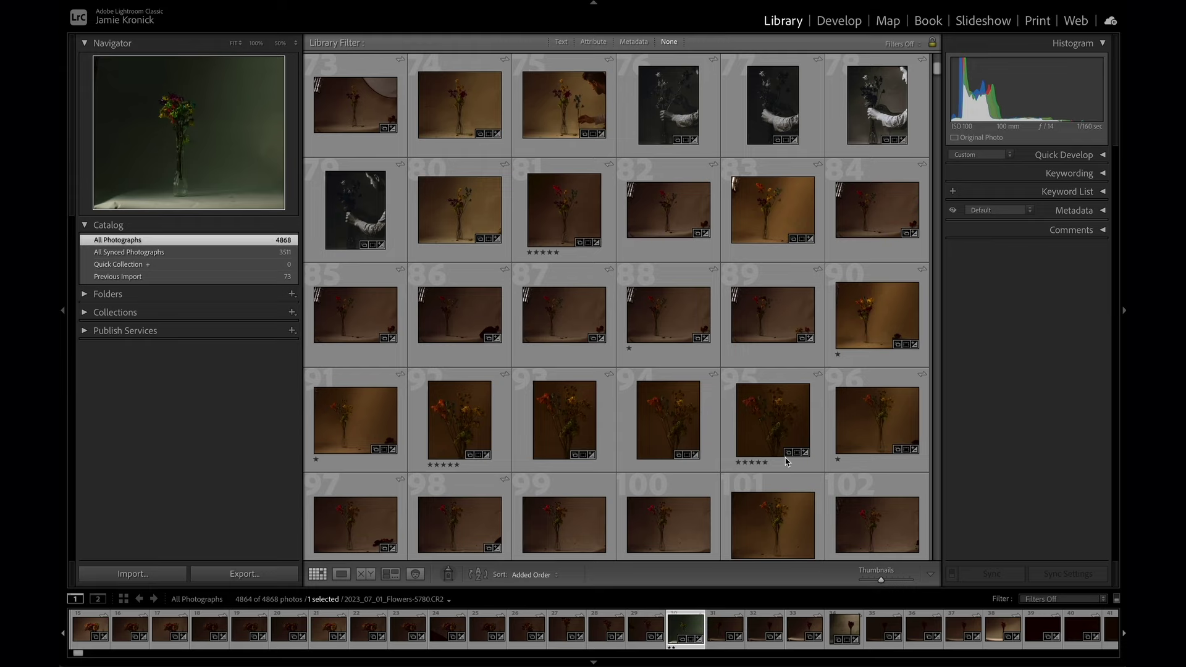
scroll(786, 462, down, 12)
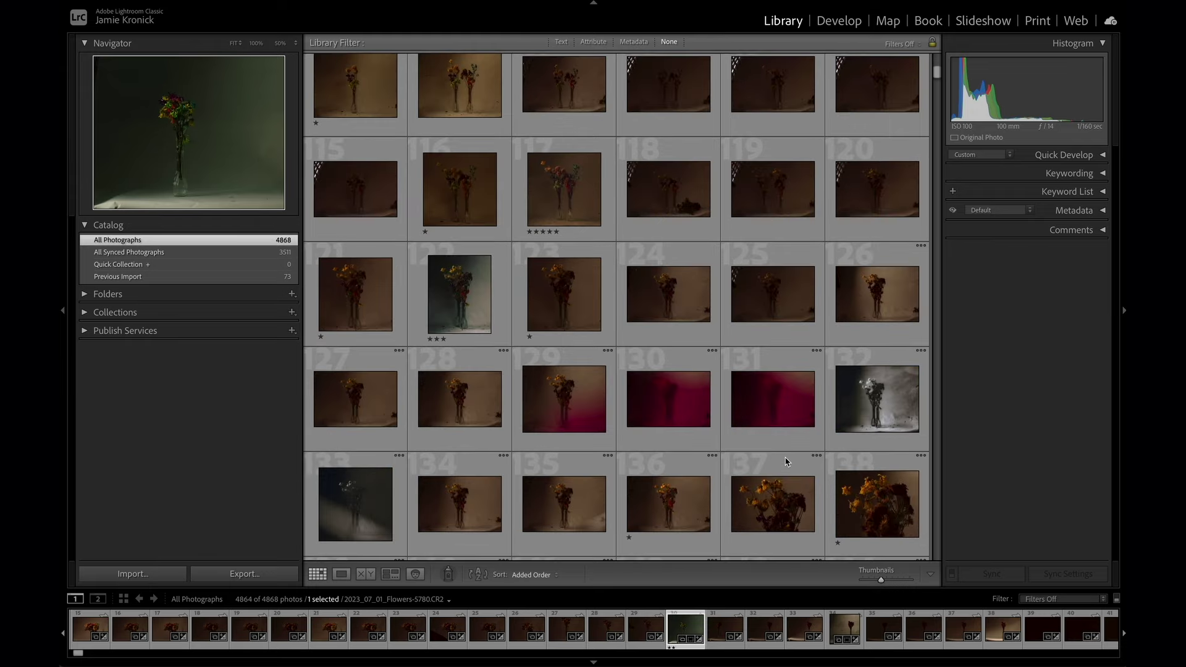
scroll(786, 462, down, 18)
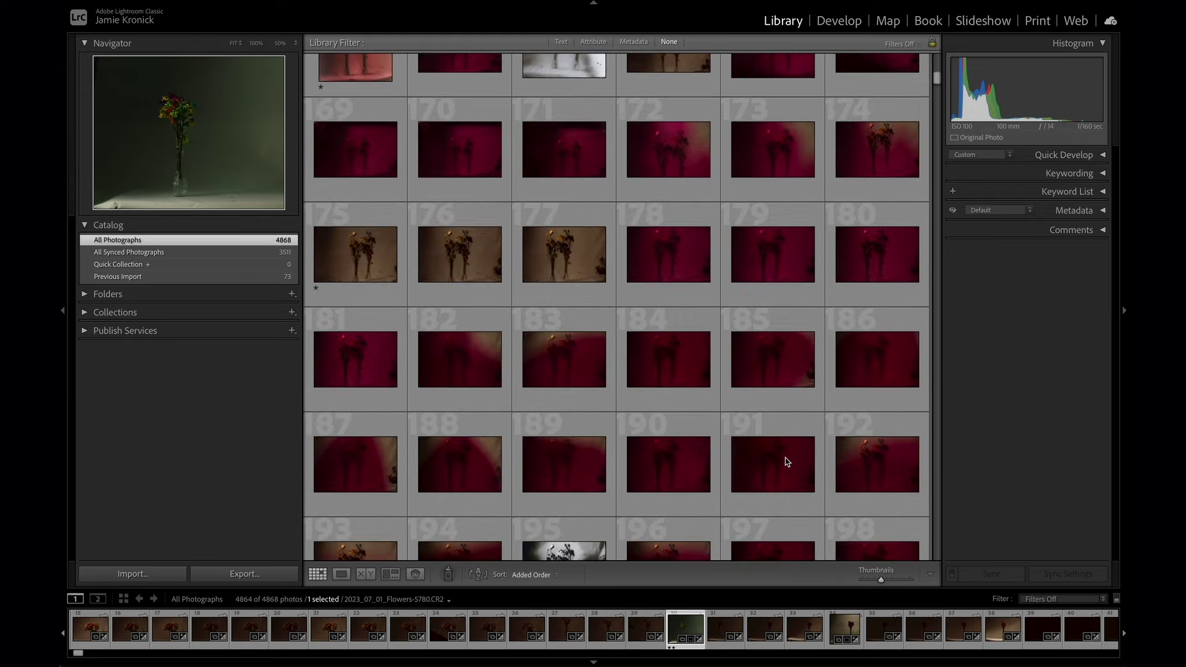
scroll(786, 462, down, 9)
scroll(787, 460, up, 20)
scroll(787, 462, down, 4)
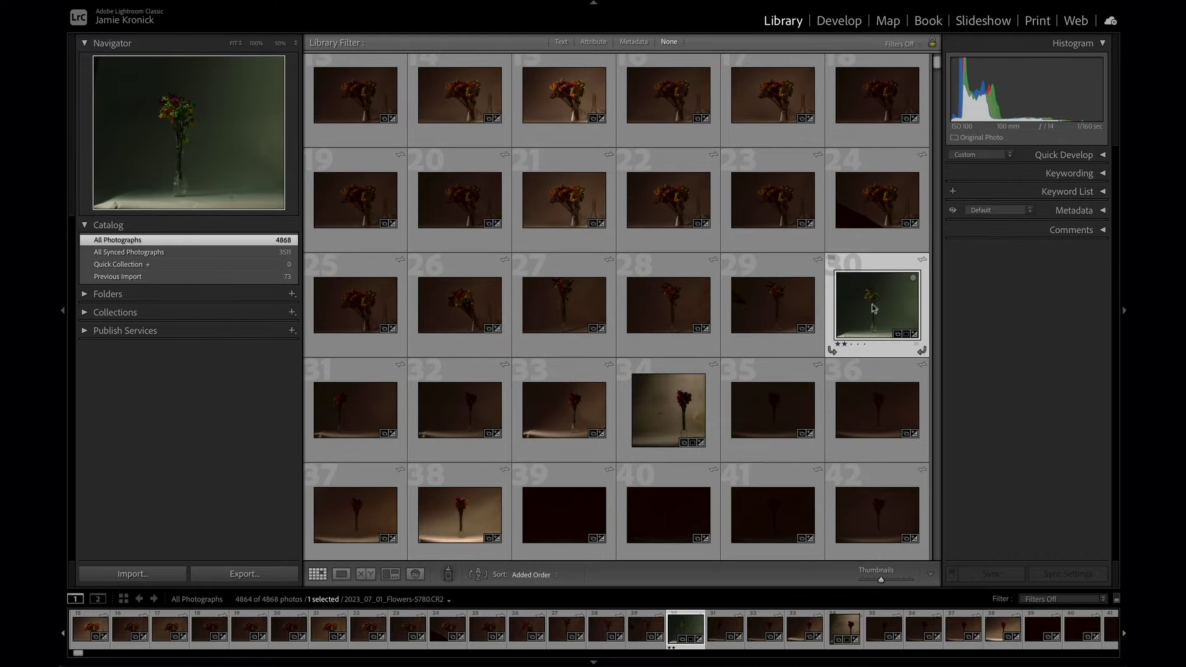
View the selected green-backdrop flower photo's Basic develop settings and return to the Library
click(855, 27)
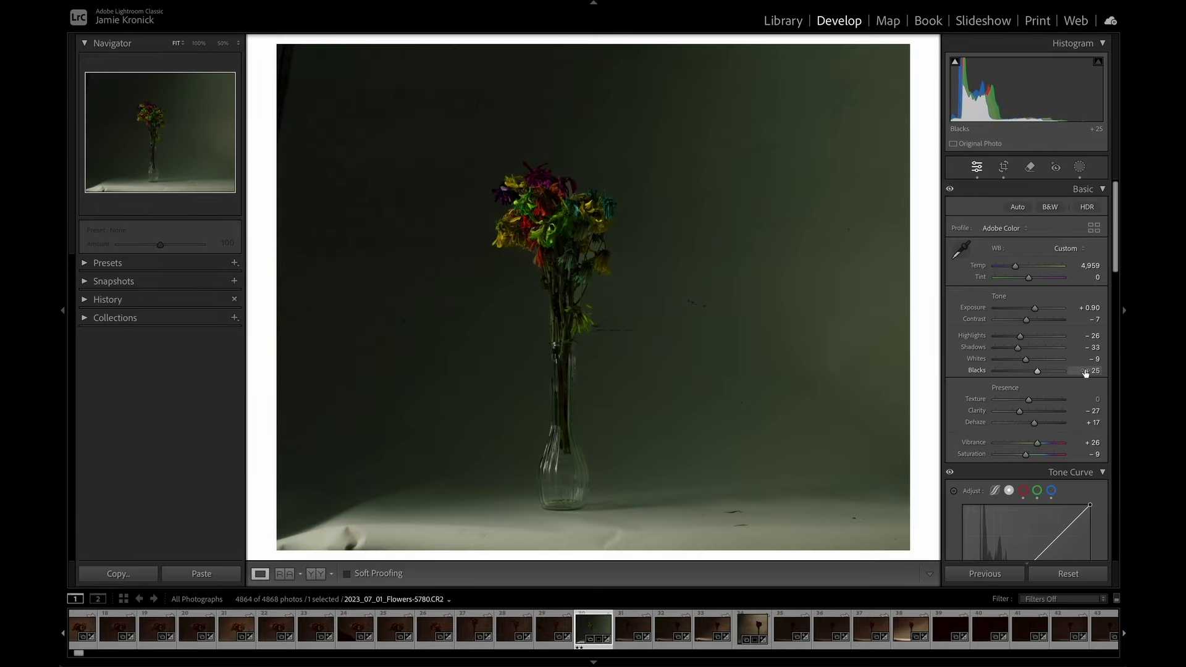
click(791, 27)
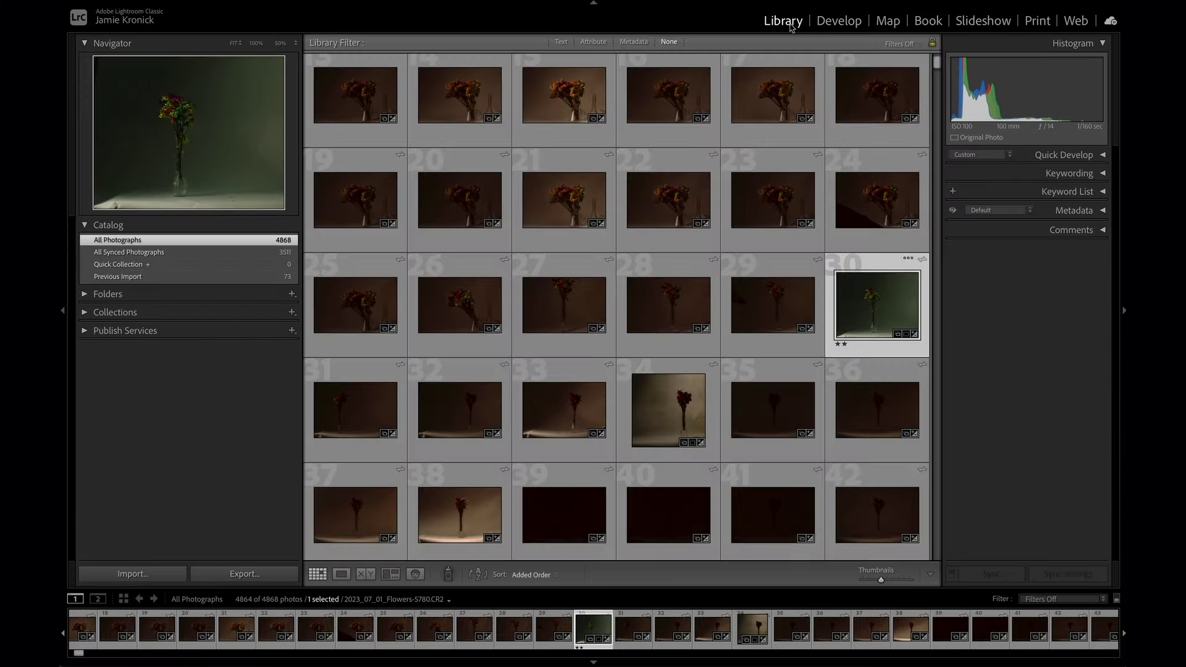
Expand the Keywording section and look through the keyword tag options and the library's filter presets
click(1102, 175)
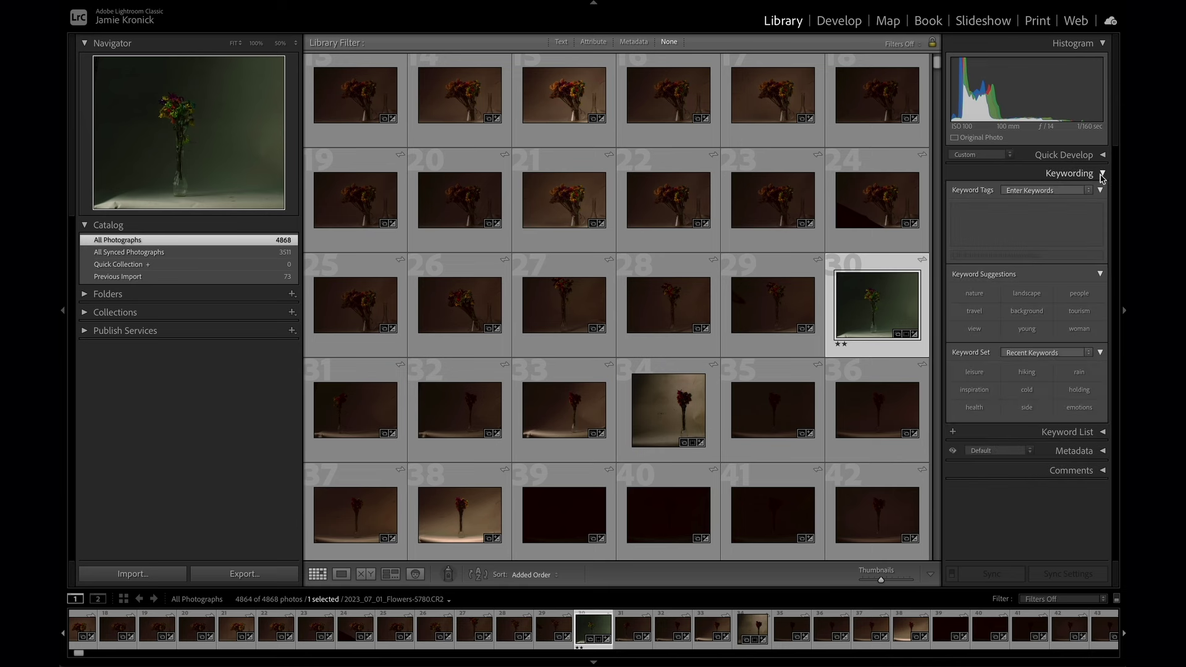
click(1054, 192)
click(1054, 192)
click(1044, 600)
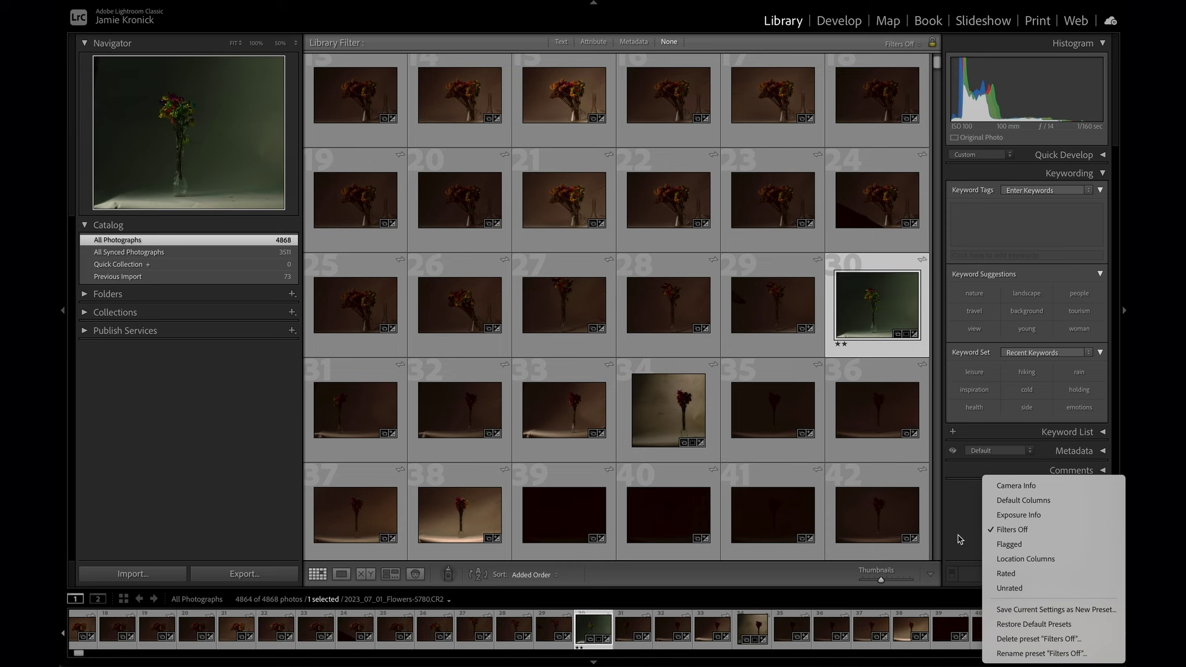
click(960, 539)
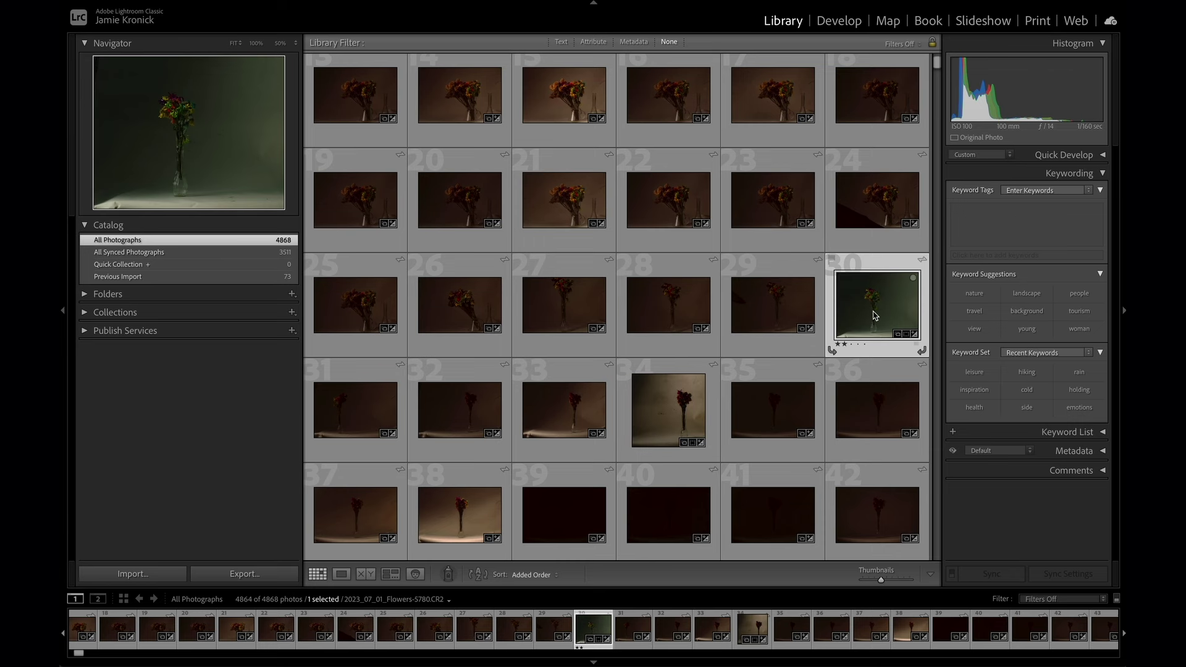
Set the selected flower photo's exposure to +0.70 in Develop, adjust its shadows, and review the Color Mixer and Detail settings
click(836, 25)
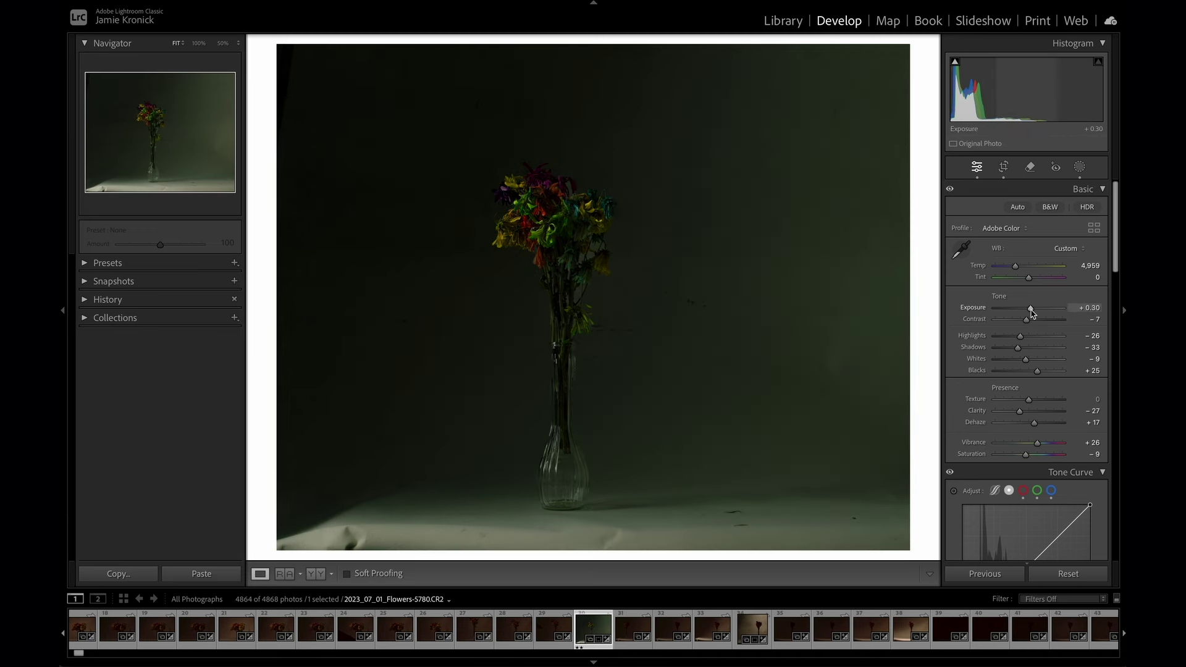
drag(1033, 311, 1035, 311)
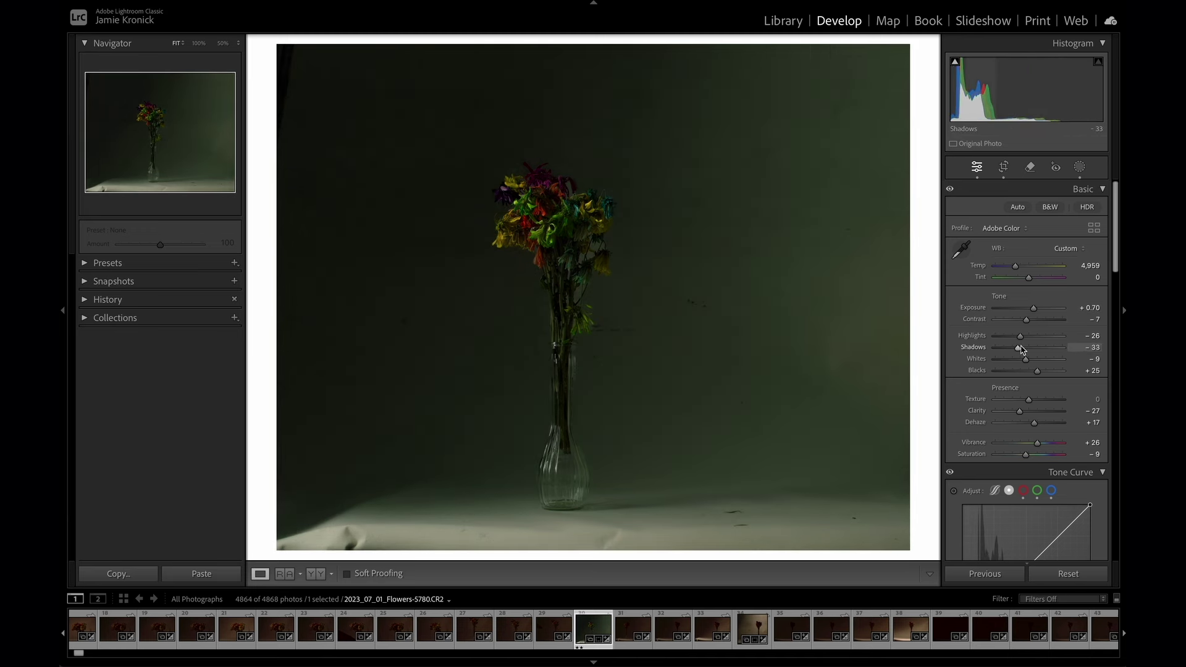
drag(1050, 351, 1041, 363)
scroll(1041, 368, down, 15)
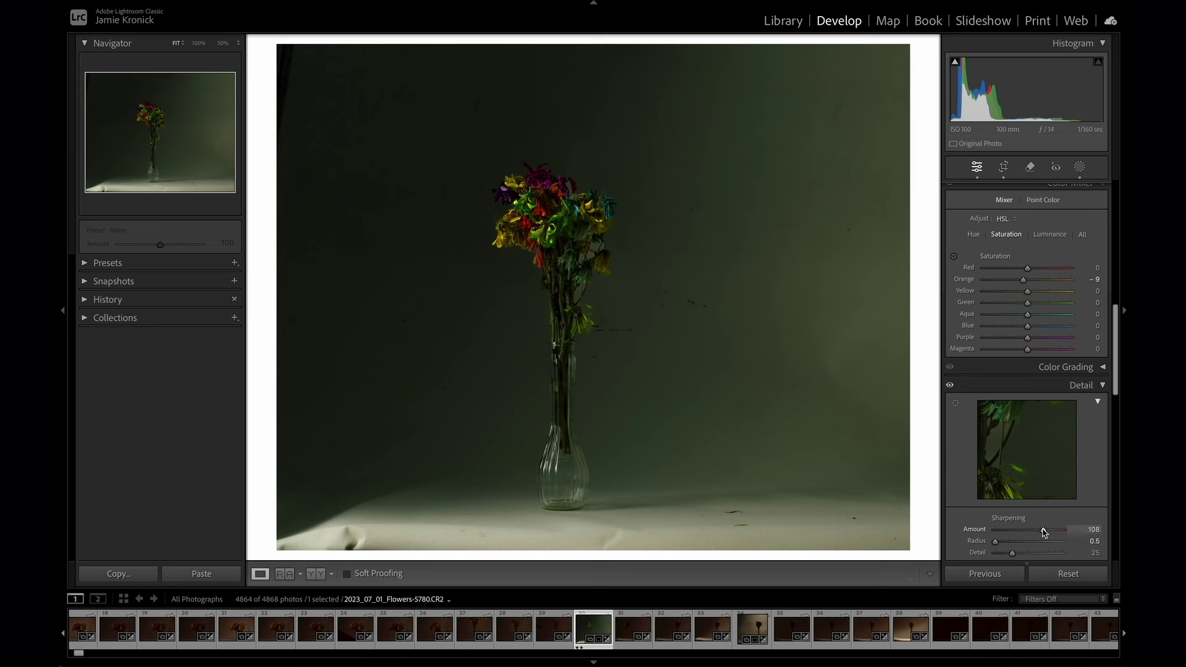
scroll(982, 403, down, 3)
scroll(982, 400, up, 3)
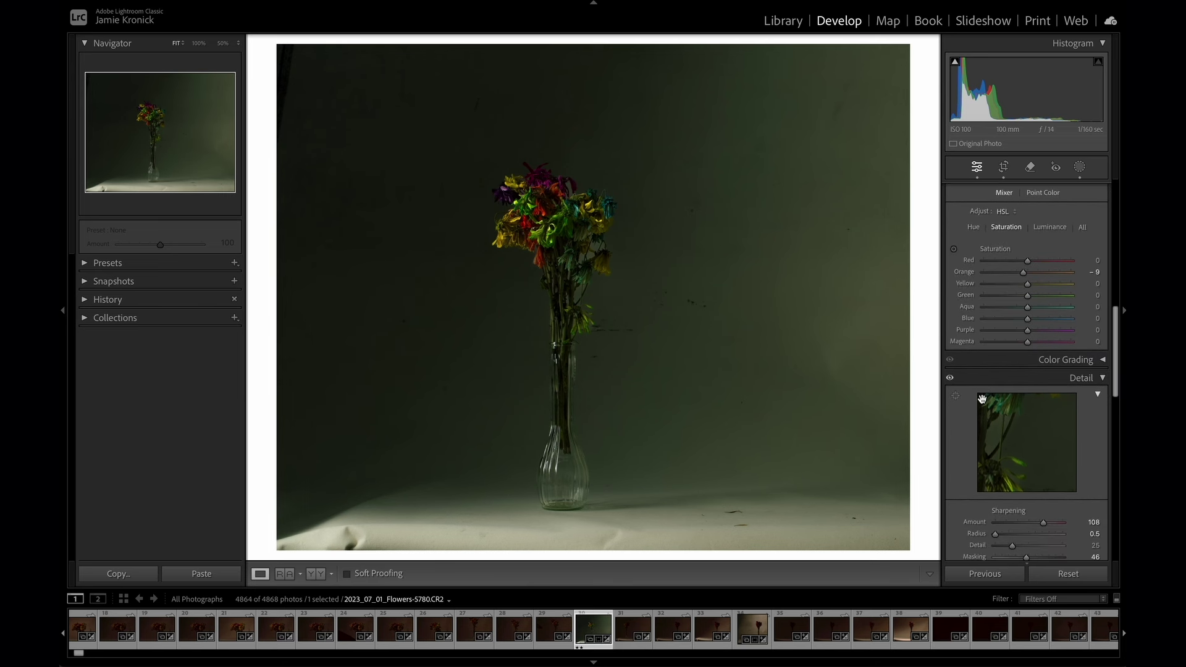
scroll(983, 399, up, 2)
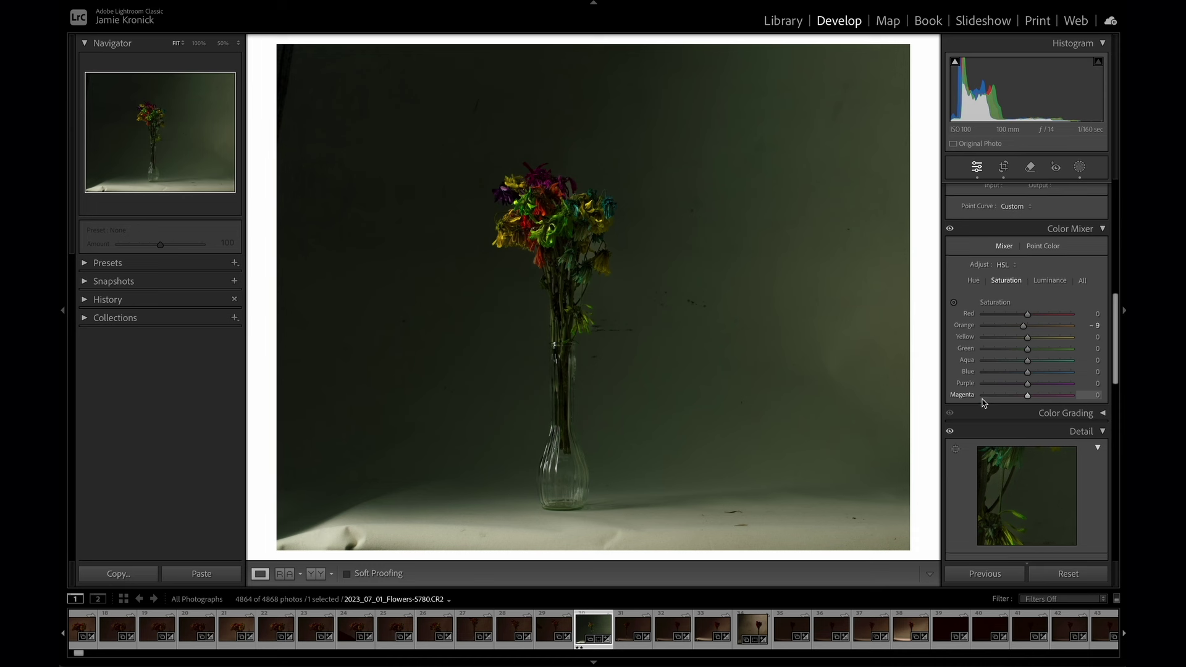
Copy the photo's develop settings without masking and paste them onto the previous photo, 2023_07_01_Flowers-5779.CR2
key(super+shift+c)
click(854, 499)
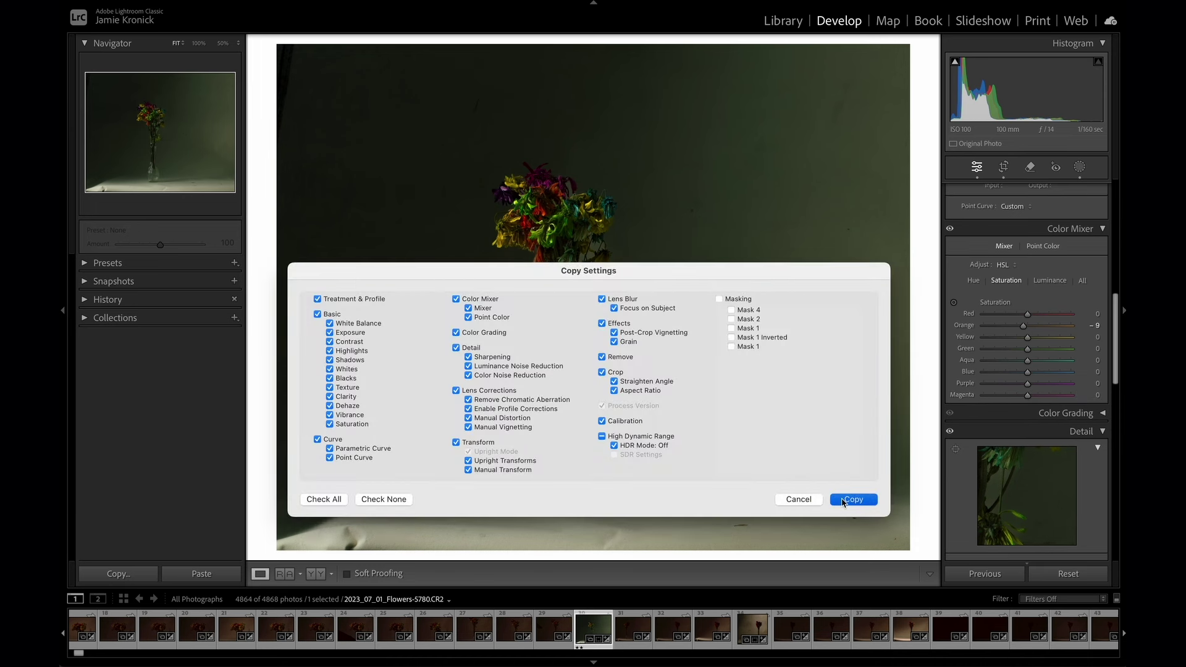
key(Left)
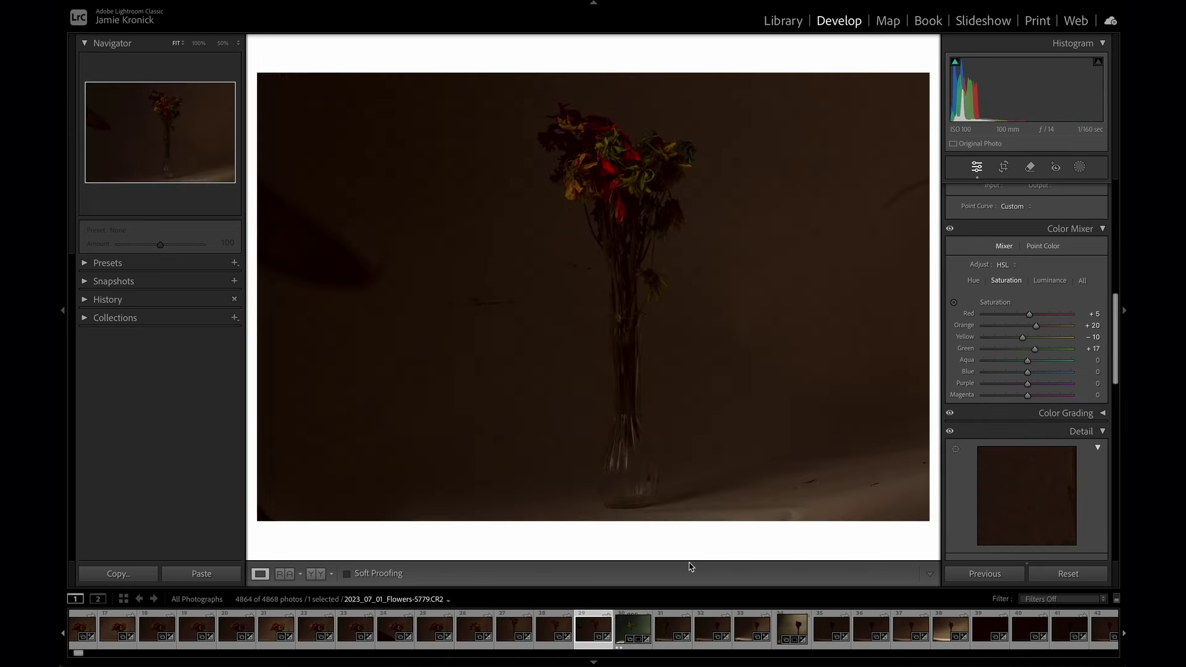
key(Left)
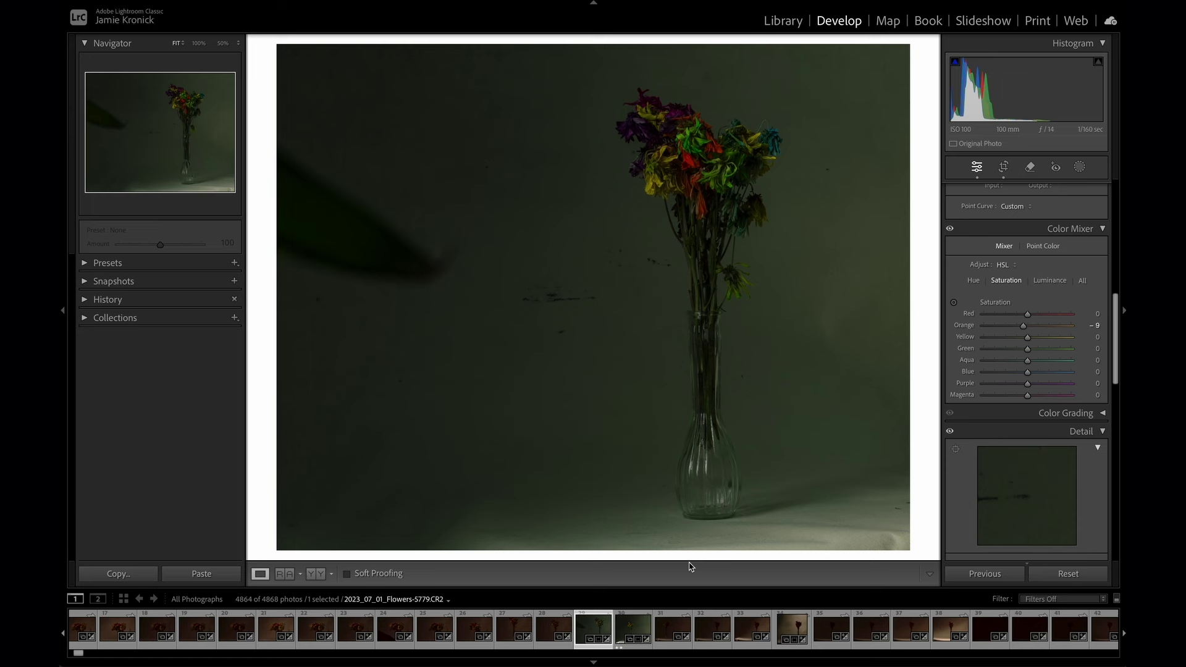
Add the five preceding filmstrip photos to the selection and synchronise the current flower photo's develop settings to them
shift+click(398, 635)
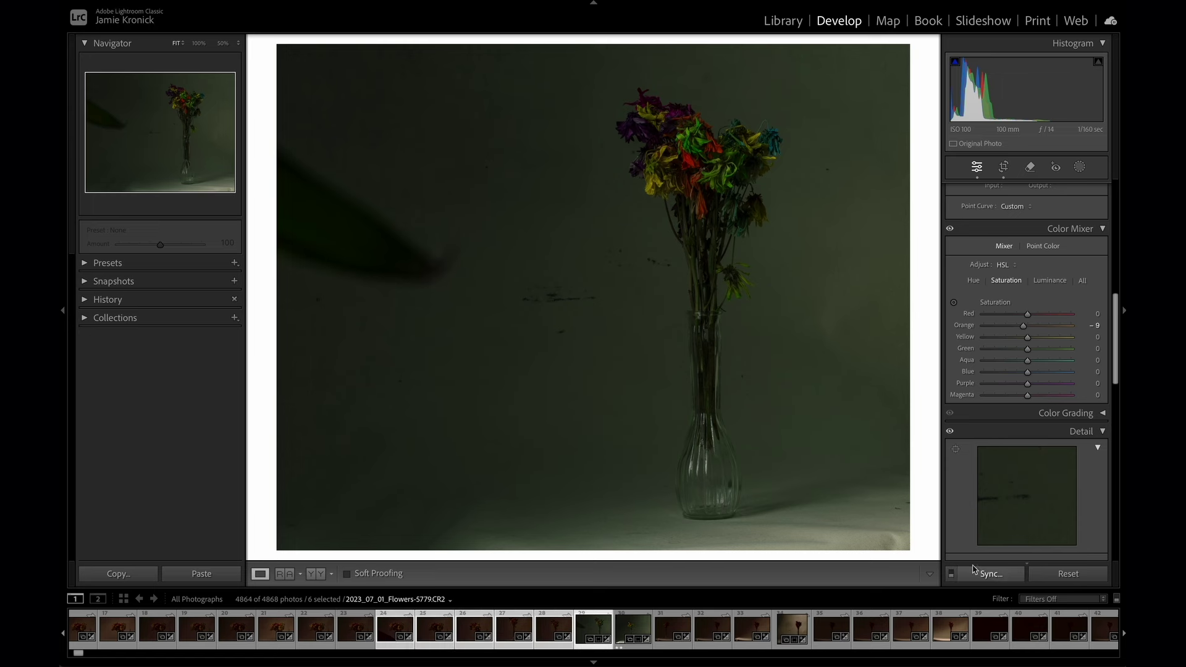
click(987, 571)
click(741, 500)
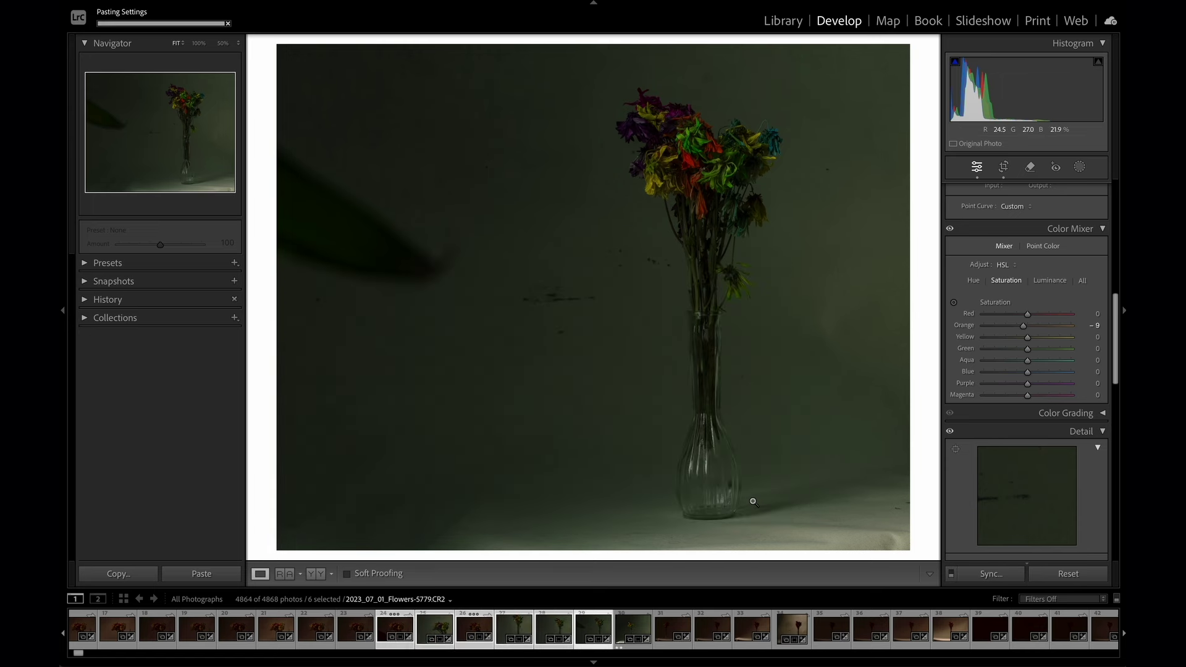
Step through the synchronised flower photos in the filmstrip to examine the applied develop settings
click(435, 629)
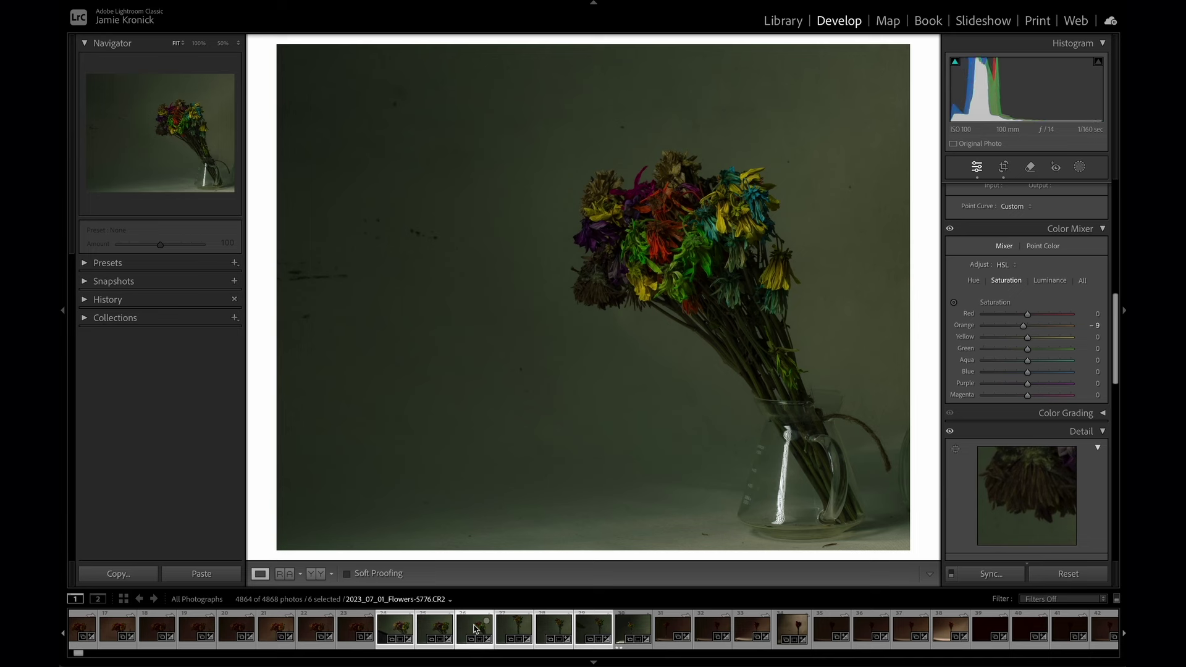
key(Right)
key(Right)
key(Right)
key(Right)
key(Right)
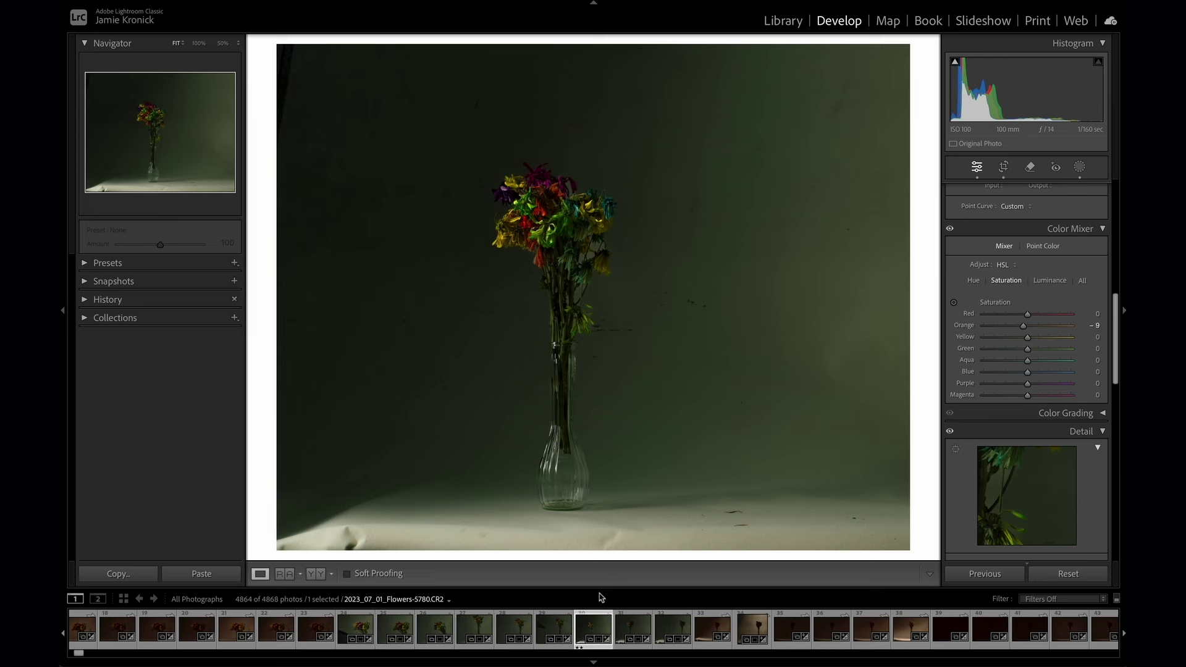
click(514, 627)
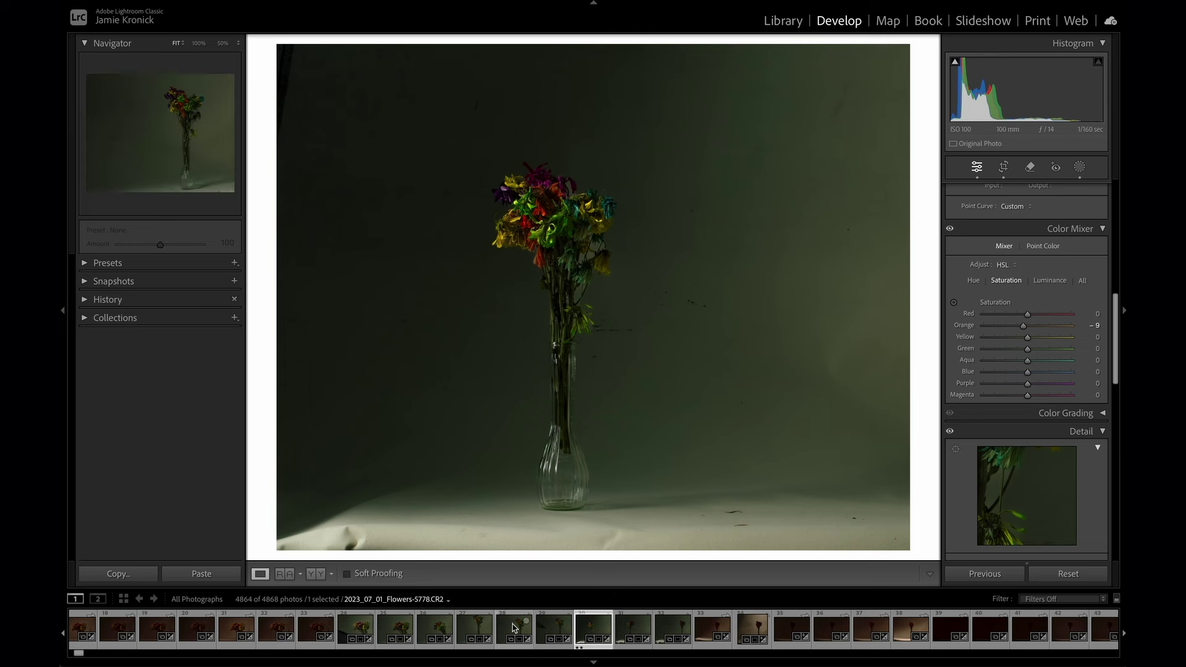
click(553, 627)
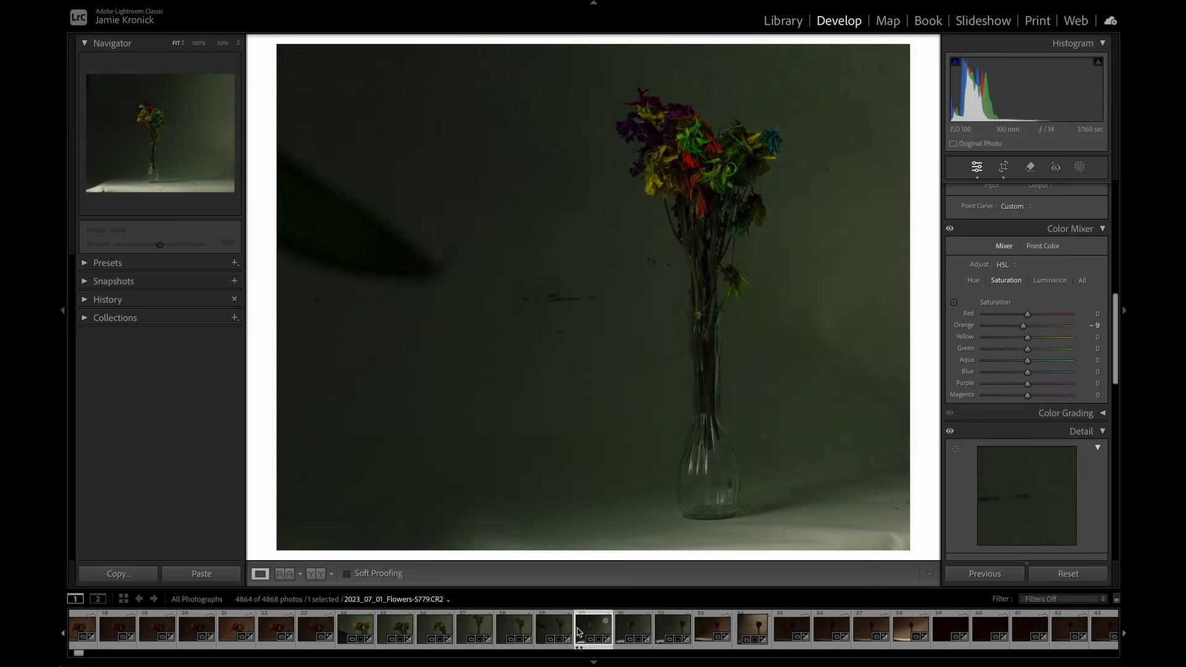
Select 2023_07_01_Flowers-5780.CR2 together with the photo after it and open the export settings for both
click(593, 627)
super+click(633, 627)
click(151, 2)
click(187, 158)
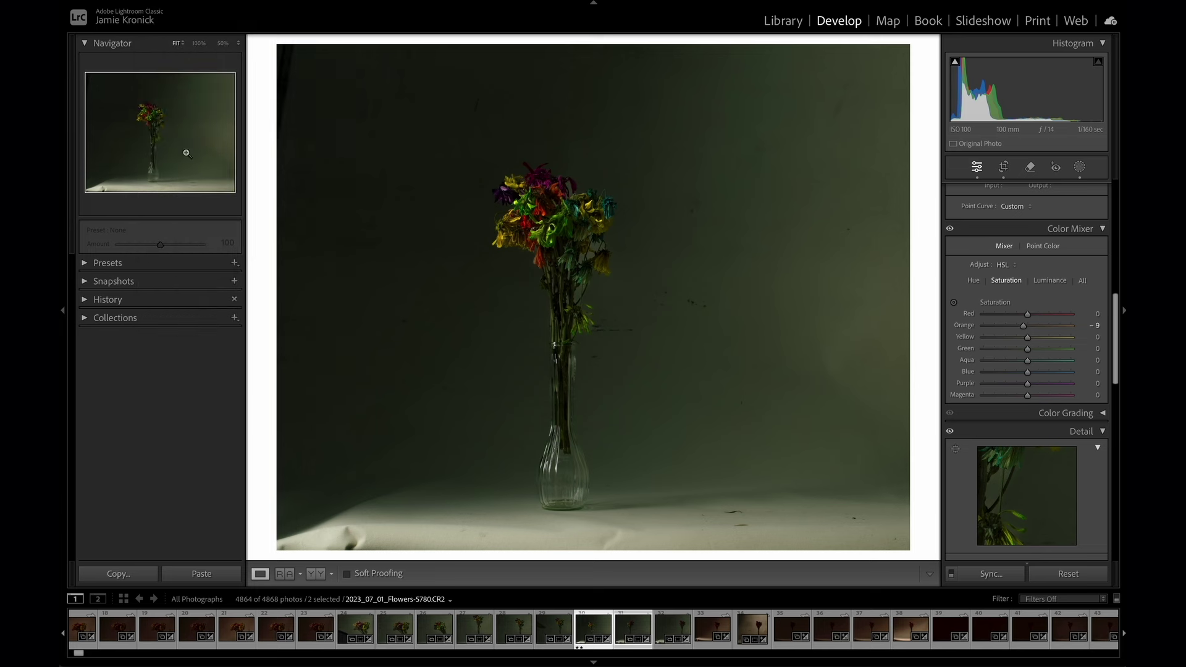
Set the export image format to JPEG and enable resizing to a 5,000-pixel long edge
scroll(675, 275, down, 5)
click(655, 261)
click(643, 309)
click(638, 265)
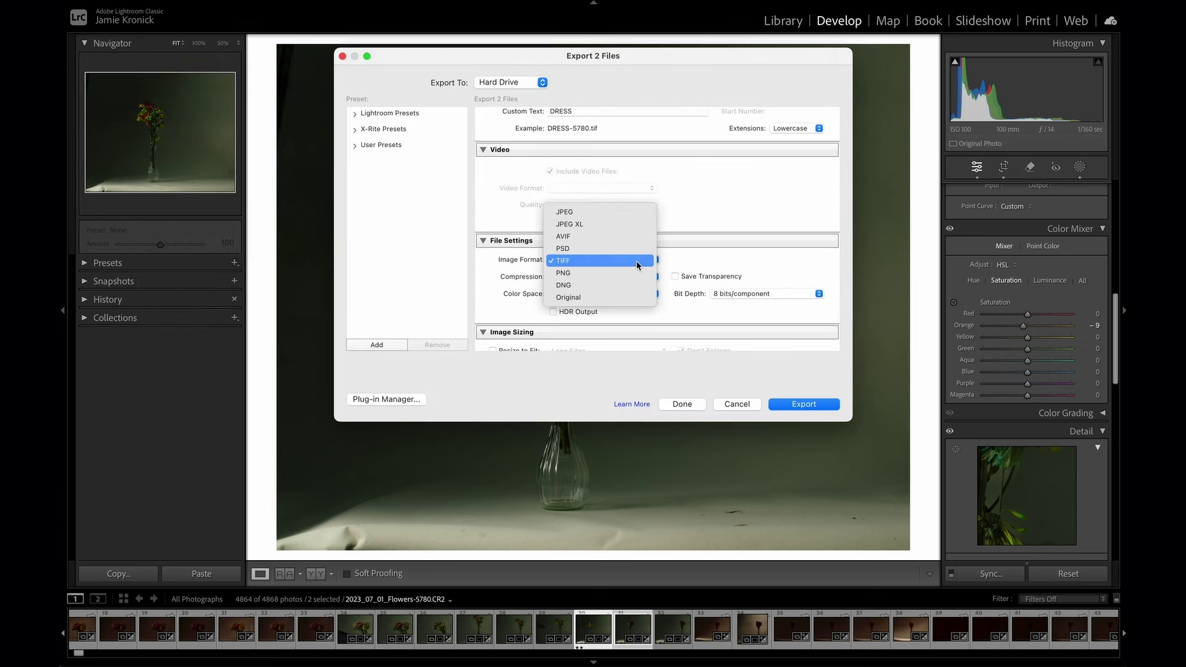
click(618, 212)
scroll(529, 269, down, 3)
click(529, 269)
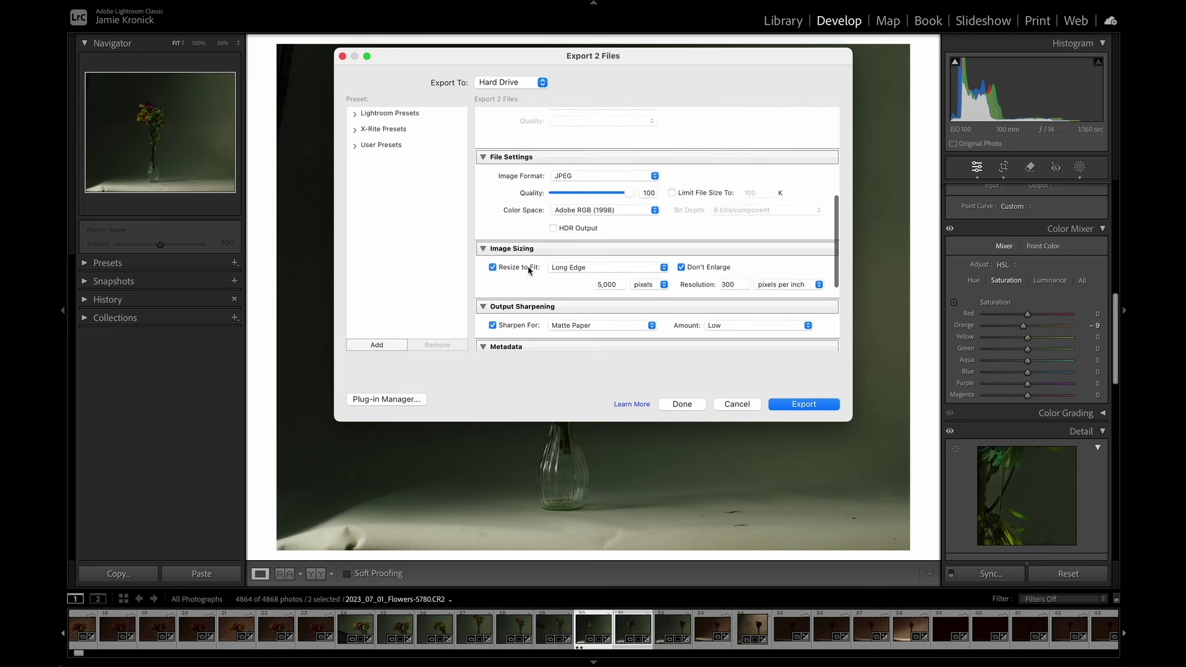
Switch the export file naming to Custom Name - Sequence and back to Custom Name - Original File Number
scroll(529, 270, up, 5)
click(666, 169)
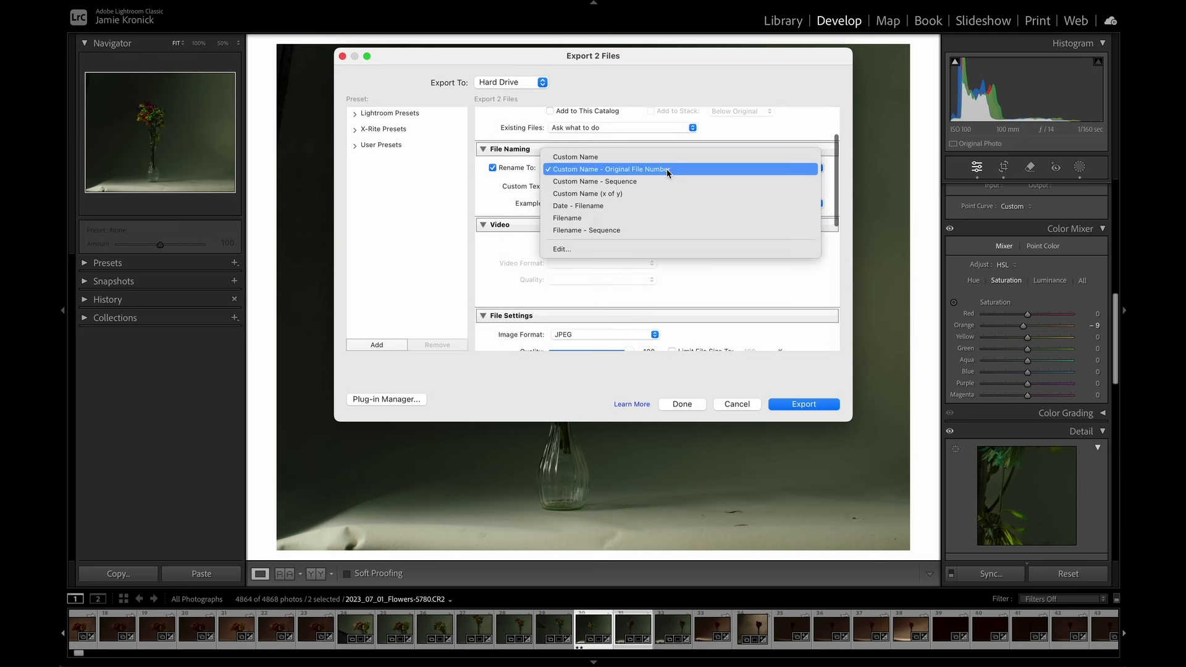
click(667, 181)
click(667, 171)
click(668, 158)
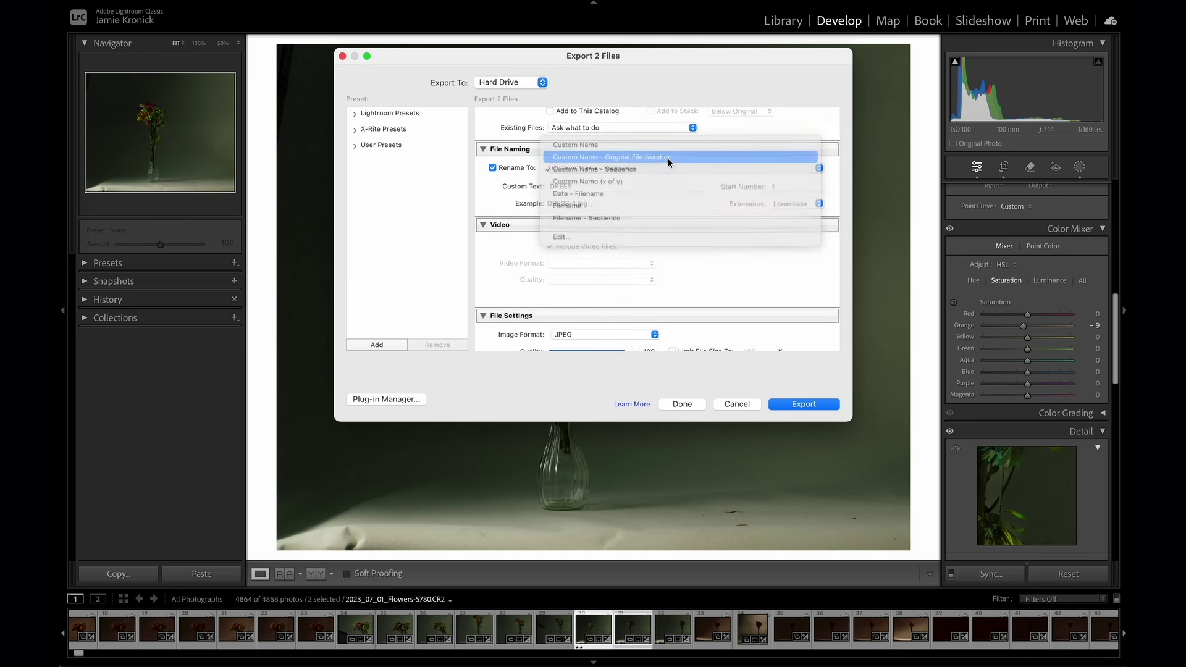
Review the remaining export settings and export the two selected photos to the hard drive
scroll(738, 312, down, 5)
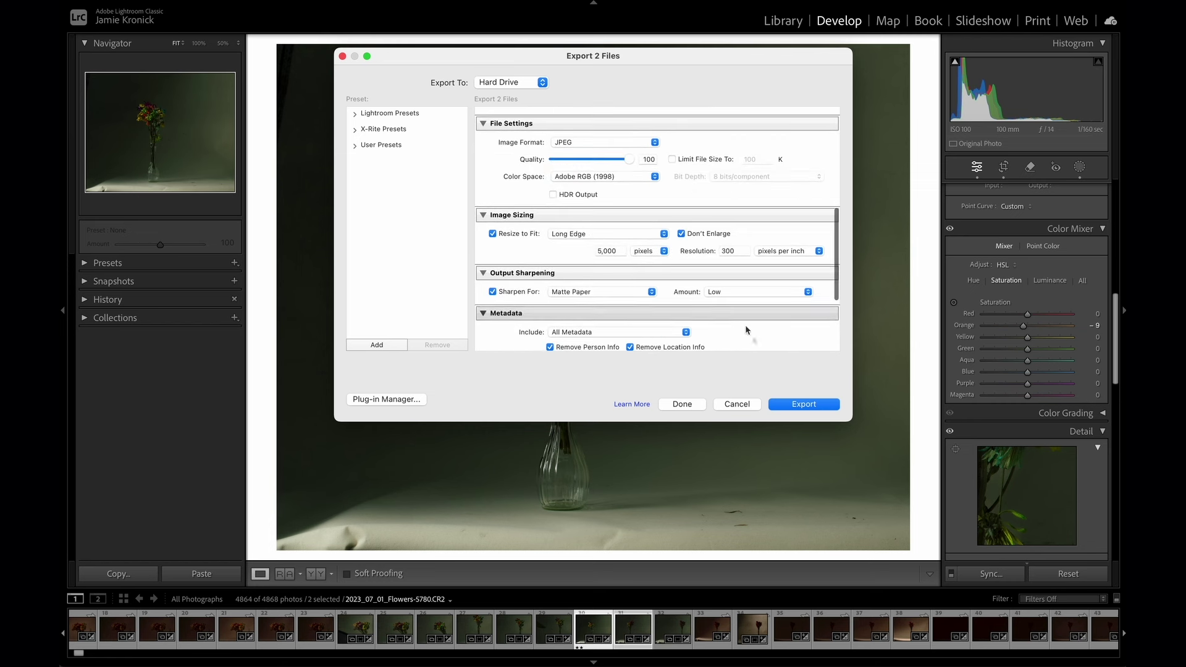
click(800, 406)
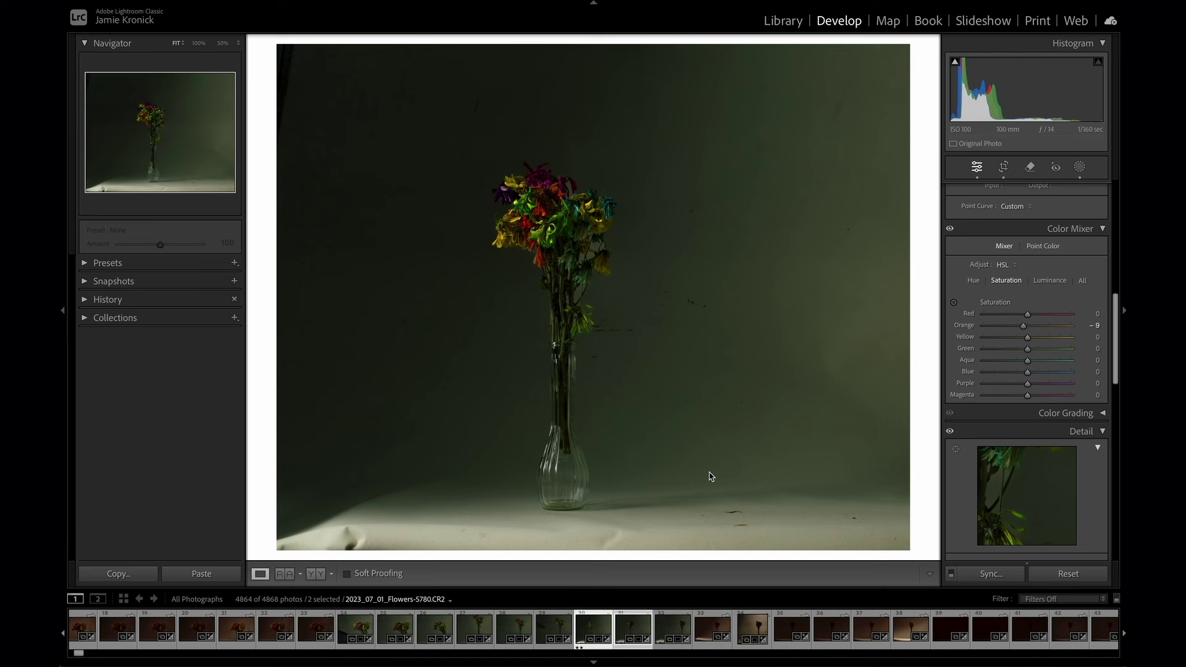
Browse the develop presets, previewing the Portraits: Black & White and Style: Cinematic II groups on the flower photo
click(86, 264)
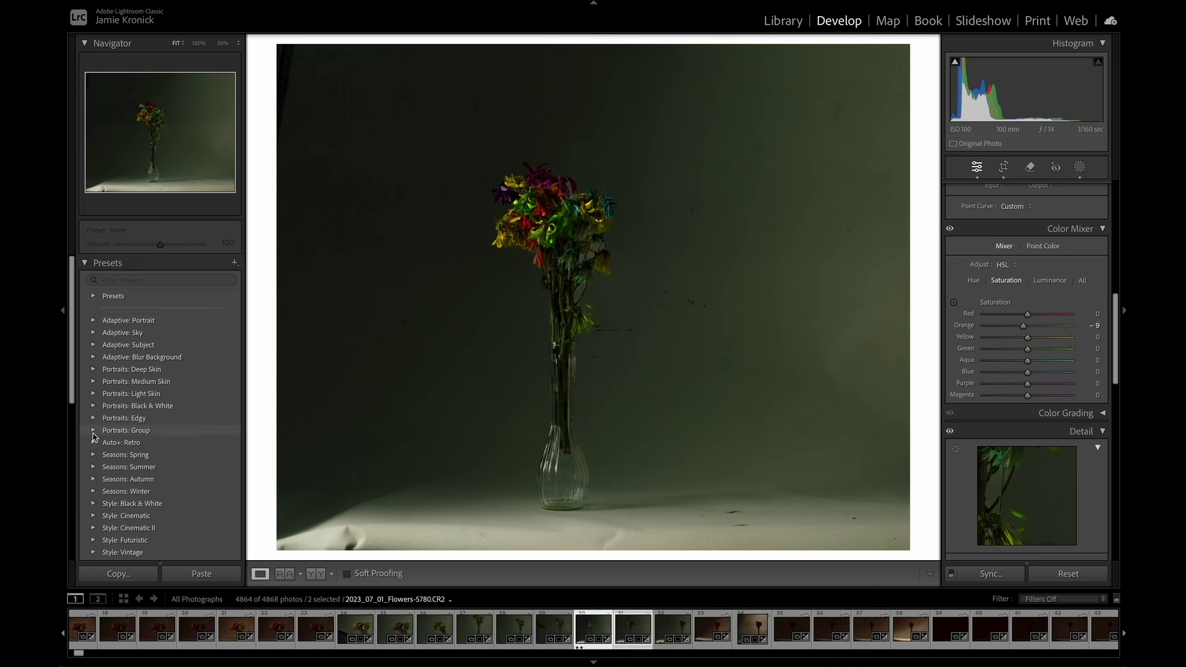
click(93, 406)
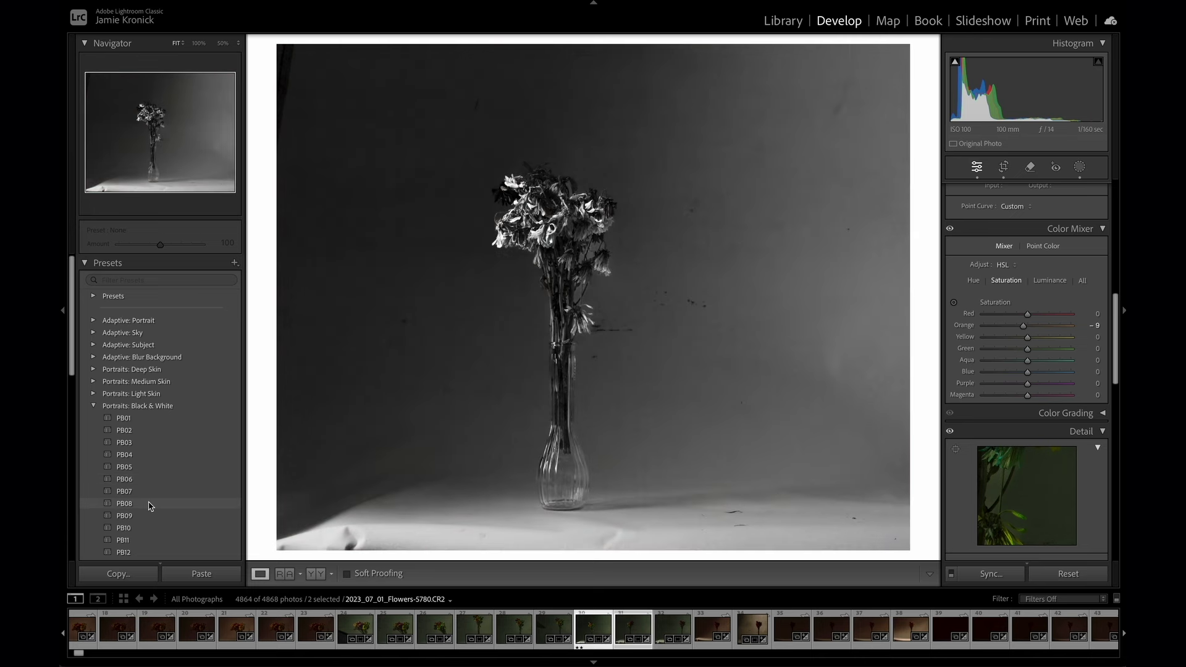
click(93, 406)
scroll(95, 426, down, 2)
click(93, 475)
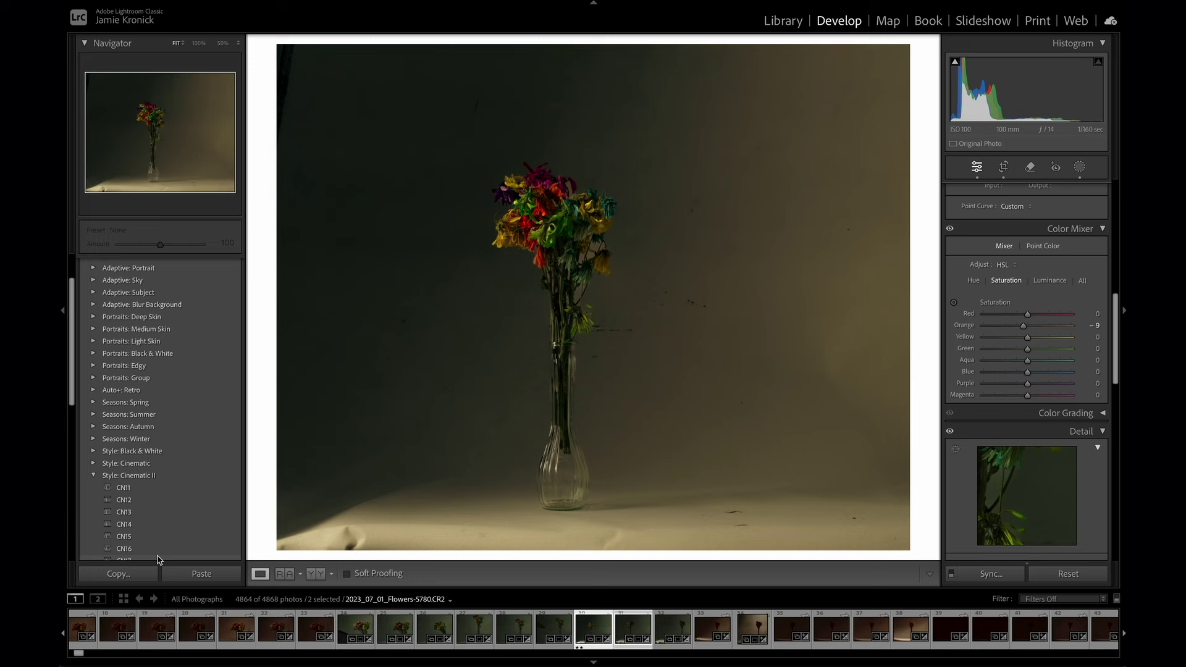
click(93, 475)
click(94, 298)
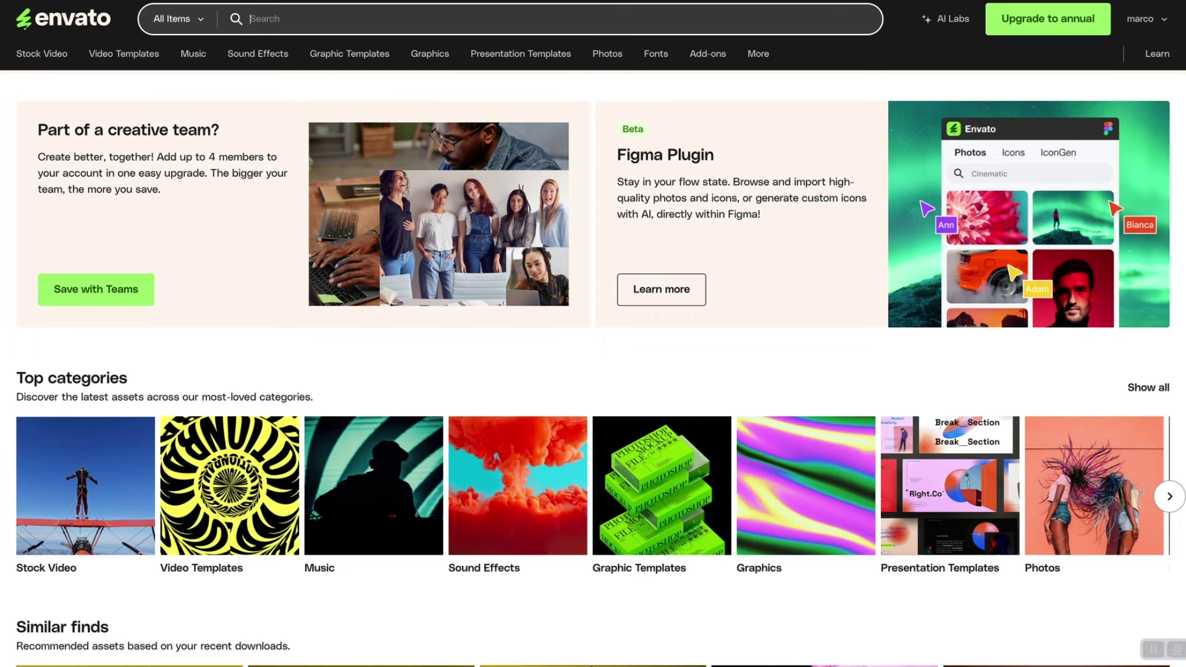
Search Envato's Add-ons for "lightroom presets"
text(Lightroom pr)
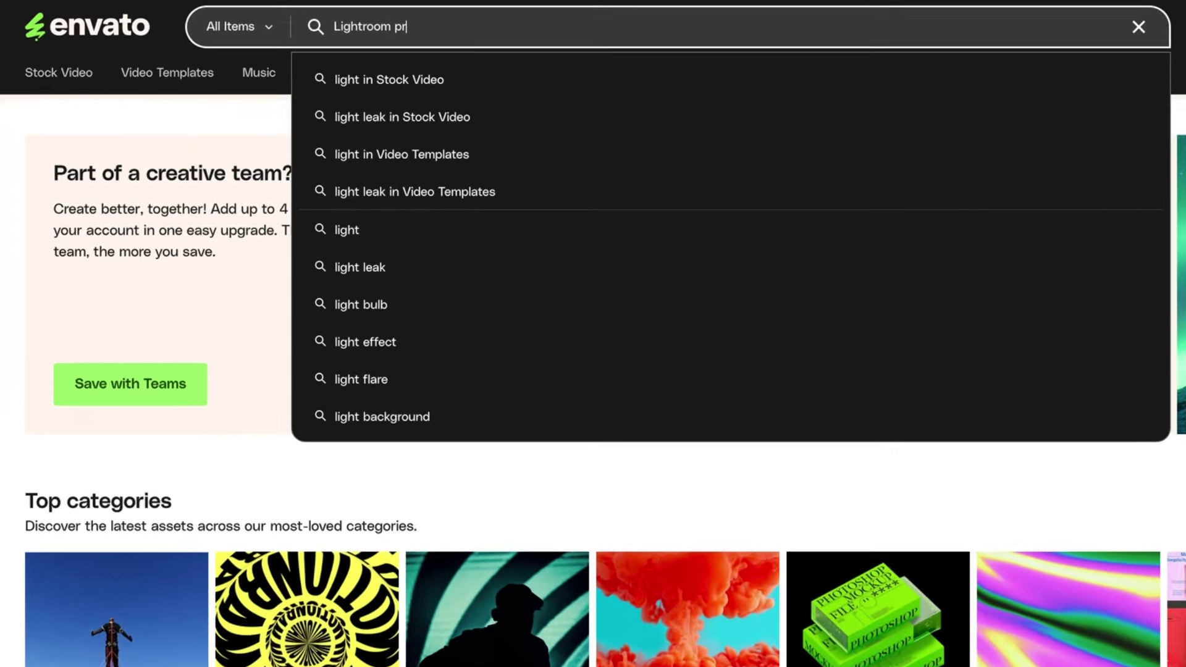
text(es)
key(Down)
key(Return)
Browse the Lightroom preset results and open the Elite Lightroom Presets item page
scroll(593, 370, down, 3)
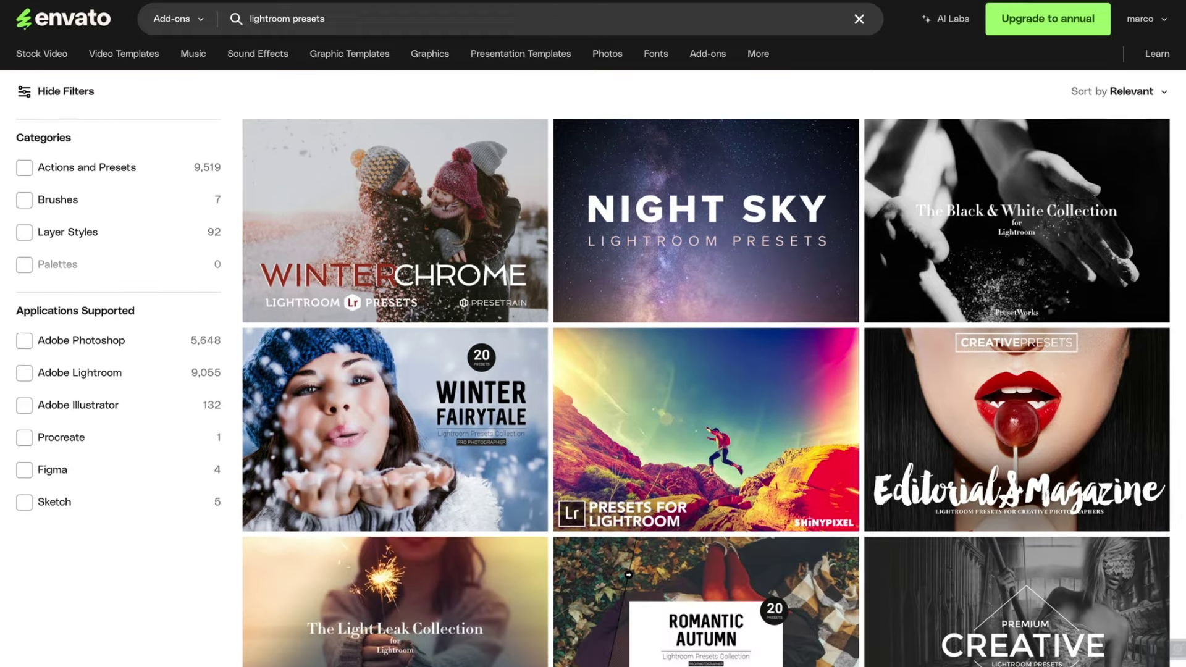
scroll(594, 370, down, 3)
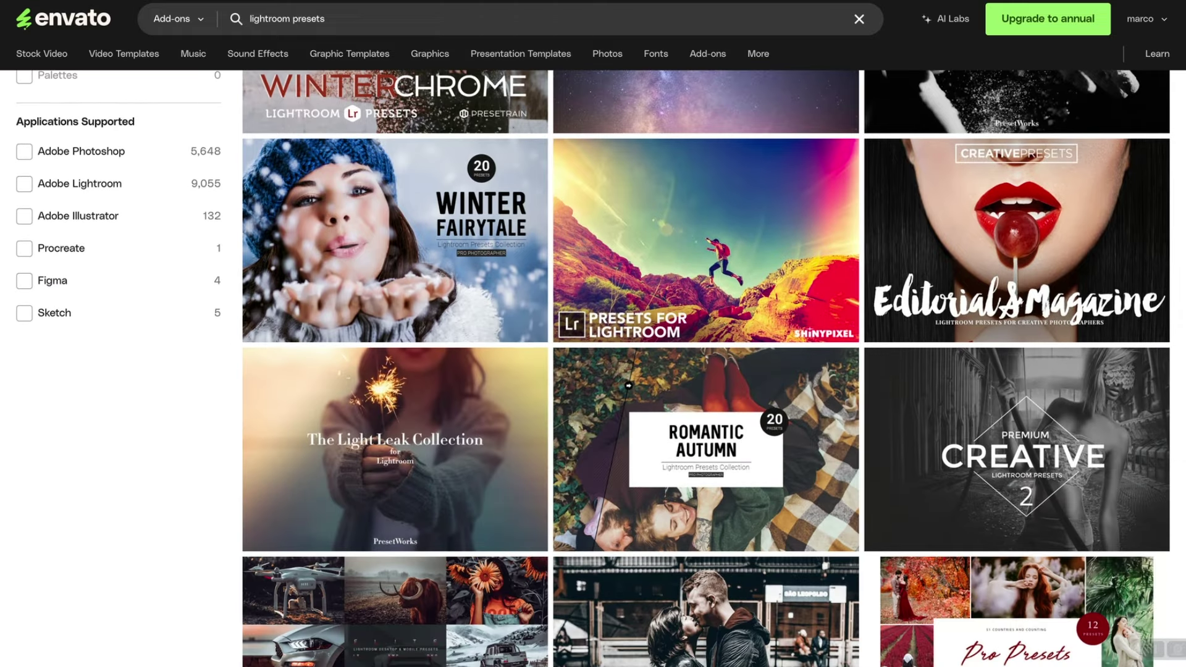
scroll(593, 371, down, 7)
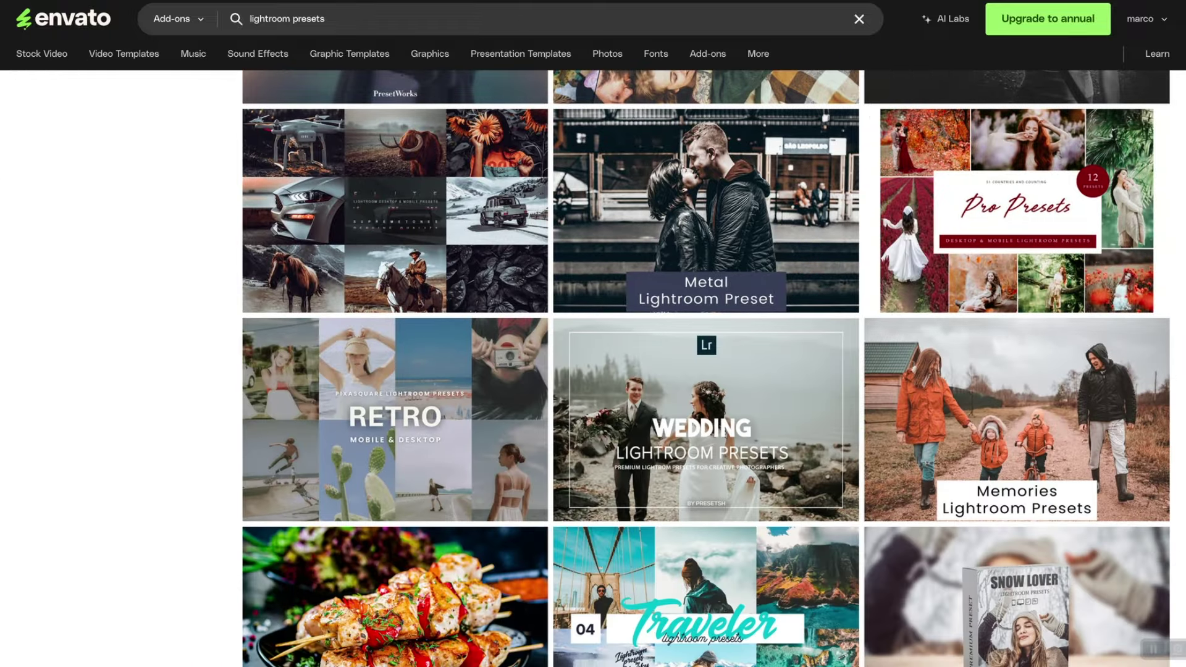
click(395, 210)
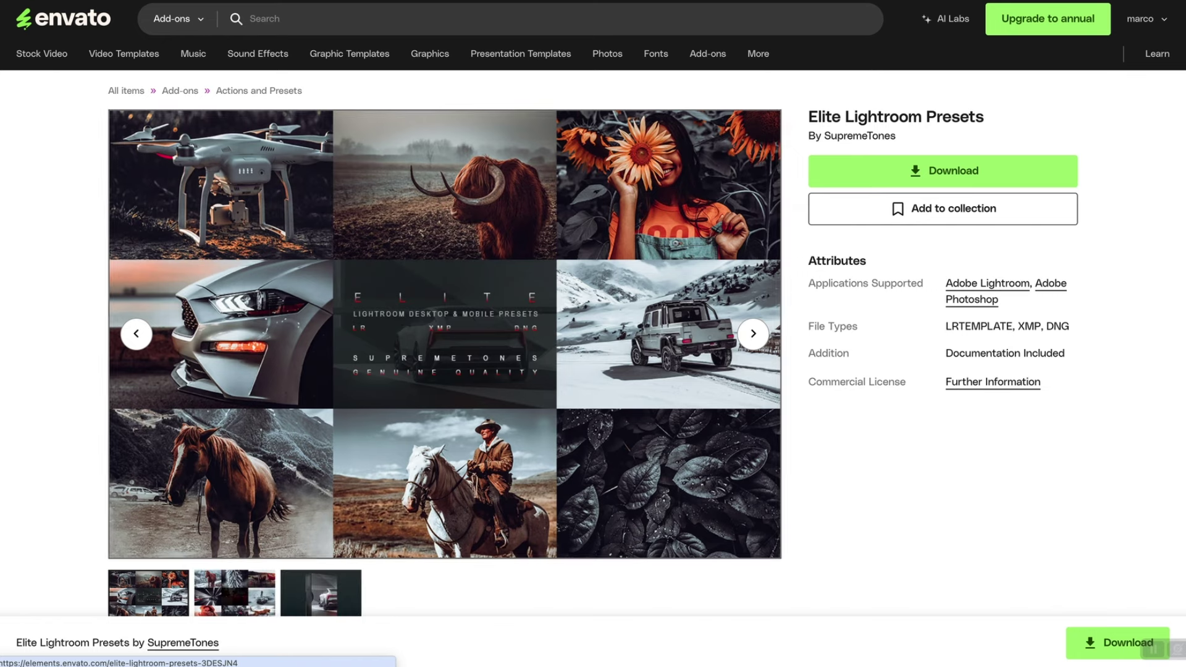